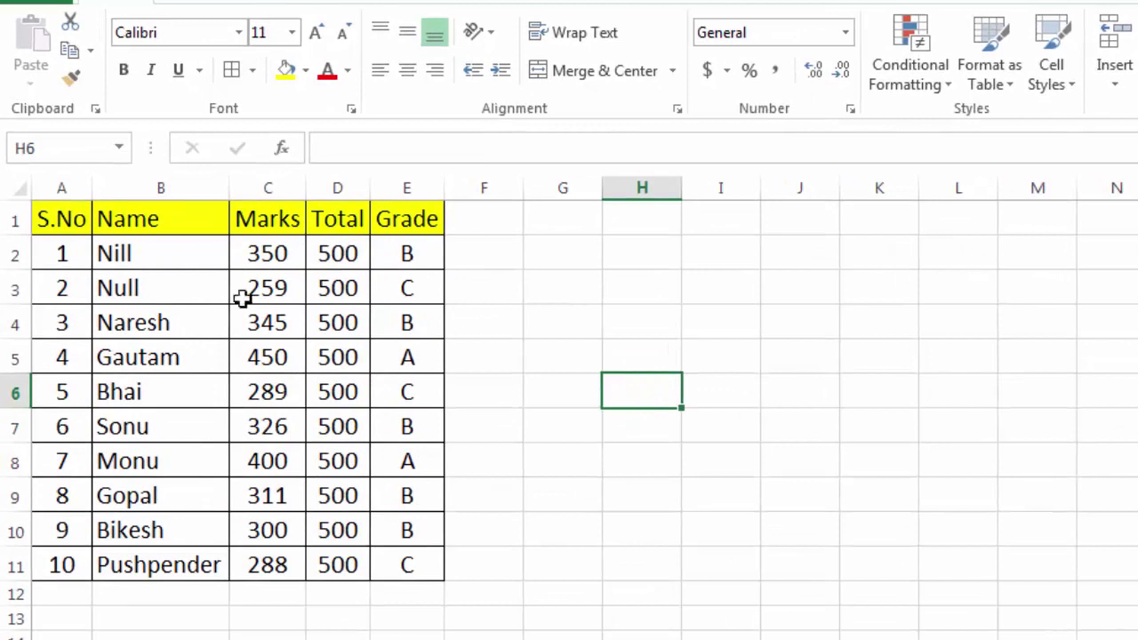
Step: Copy the marks table A1:E11 and paste it transposed at H1 with Paste Special
{"action": "mouse_move", "coordinate": [71, 227]}
{"action": "left_mouse_down"}
{"action": "mouse_move", "coordinate": [94, 223]}
{"action": "mouse_move", "coordinate": [370, 358]}
{"action": "mouse_move", "coordinate": [445, 508]}
{"action": "mouse_move", "coordinate": [445, 561]}
{"action": "mouse_move", "coordinate": [423, 561]}
{"action": "left_mouse_up"}
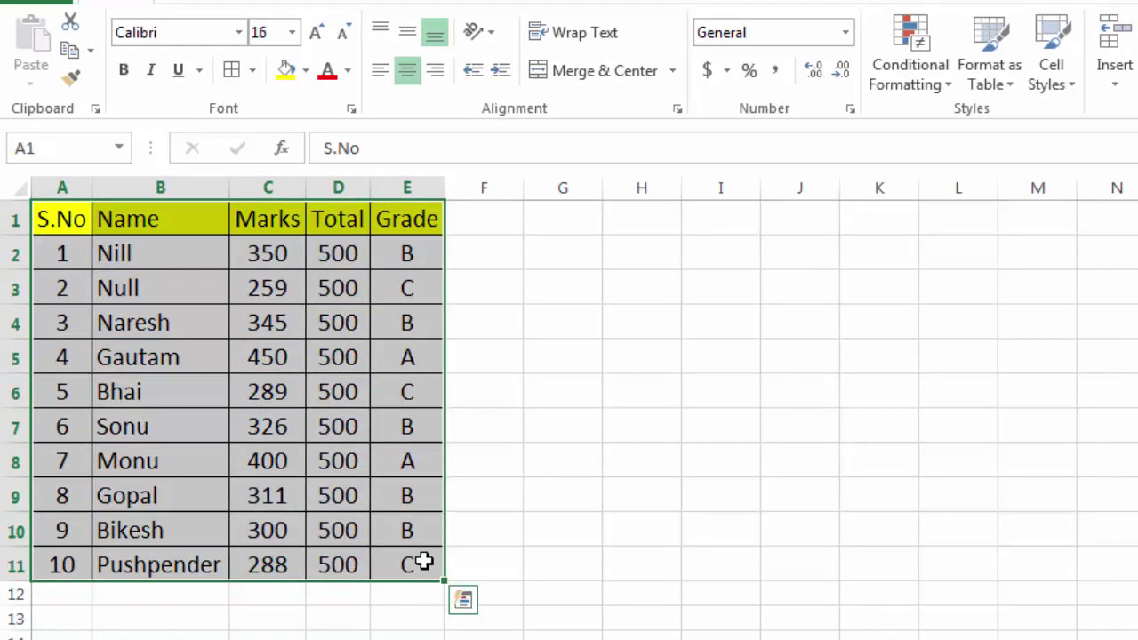
{"action": "key", "text": "ctrl+c"}
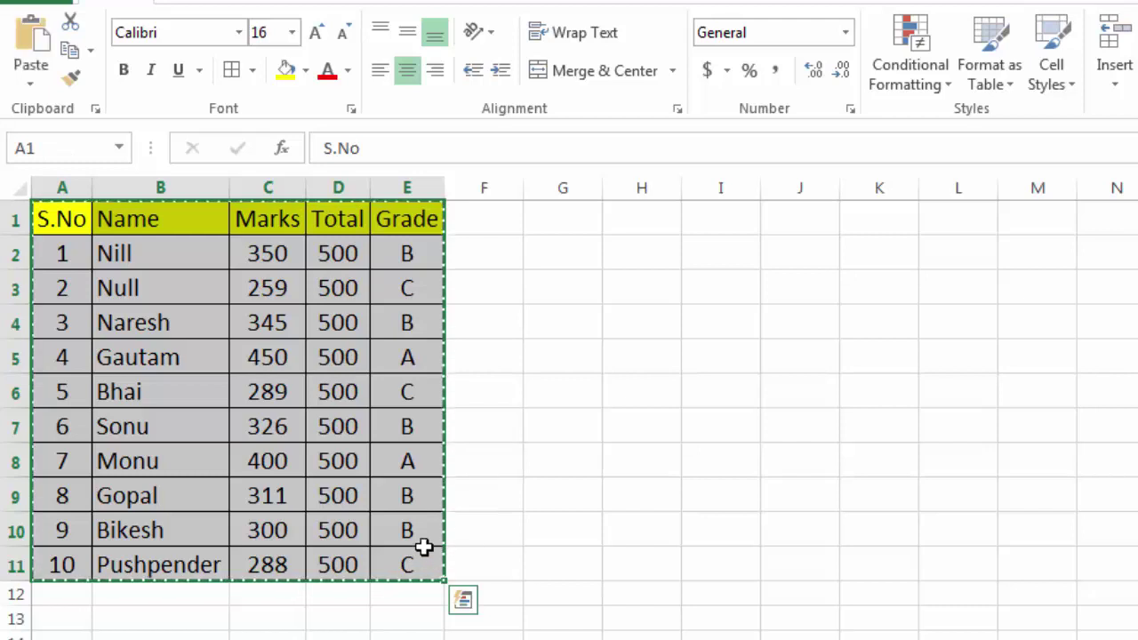
{"action": "left_click", "coordinate": [624, 232]}
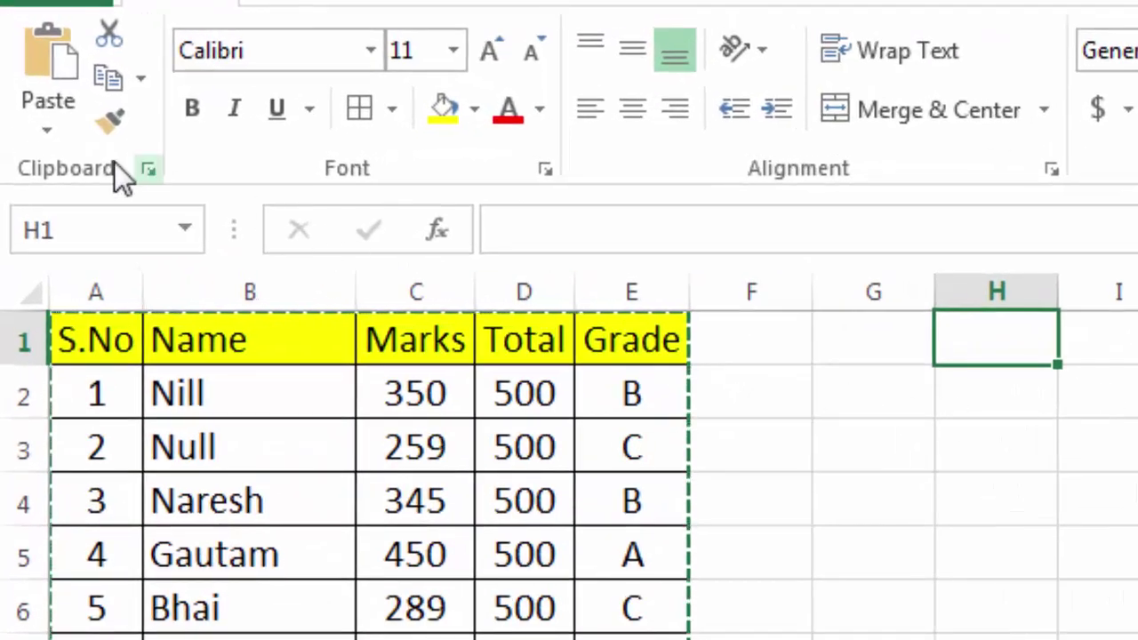
{"action": "left_click", "coordinate": [45, 127]}
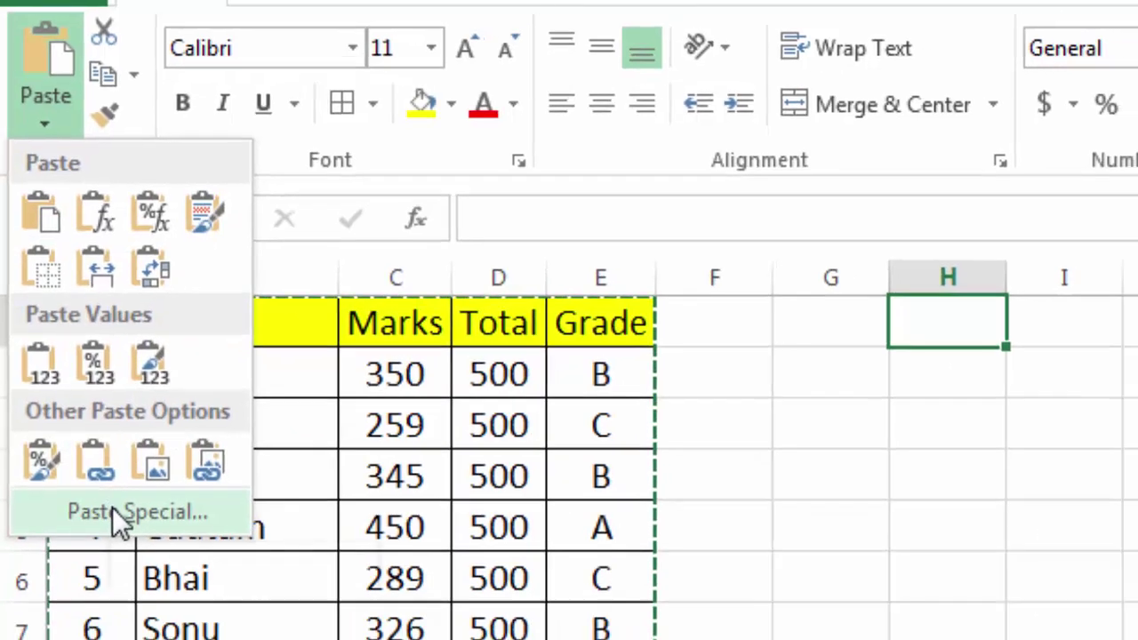
{"action": "left_click", "coordinate": [118, 540]}
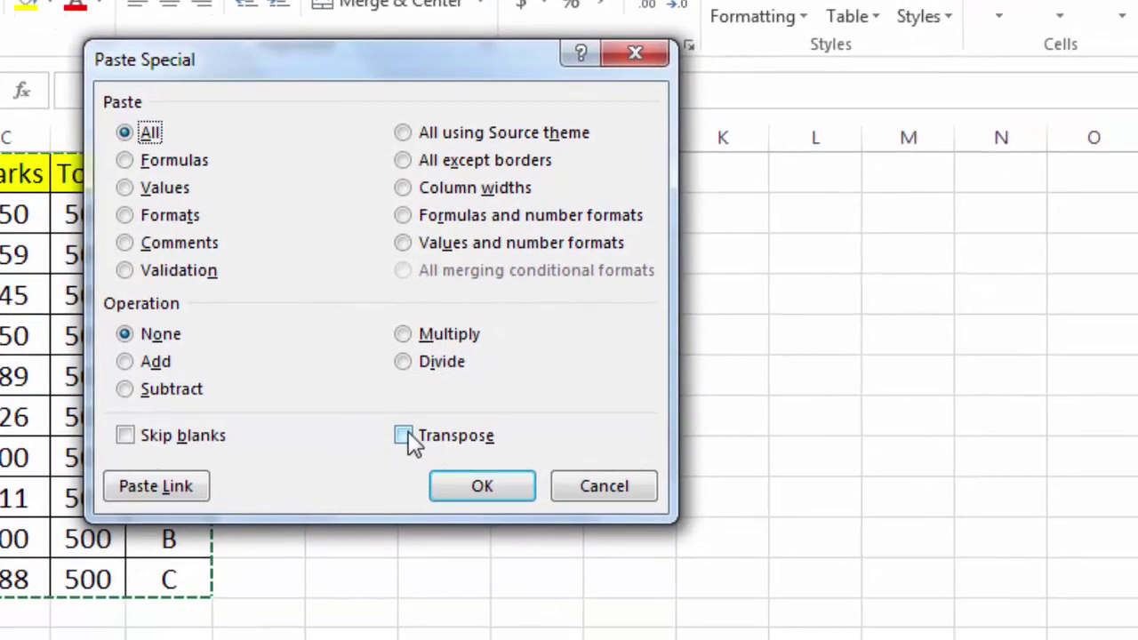
{"action": "left_click", "coordinate": [407, 433]}
{"action": "left_click", "coordinate": [482, 489]}
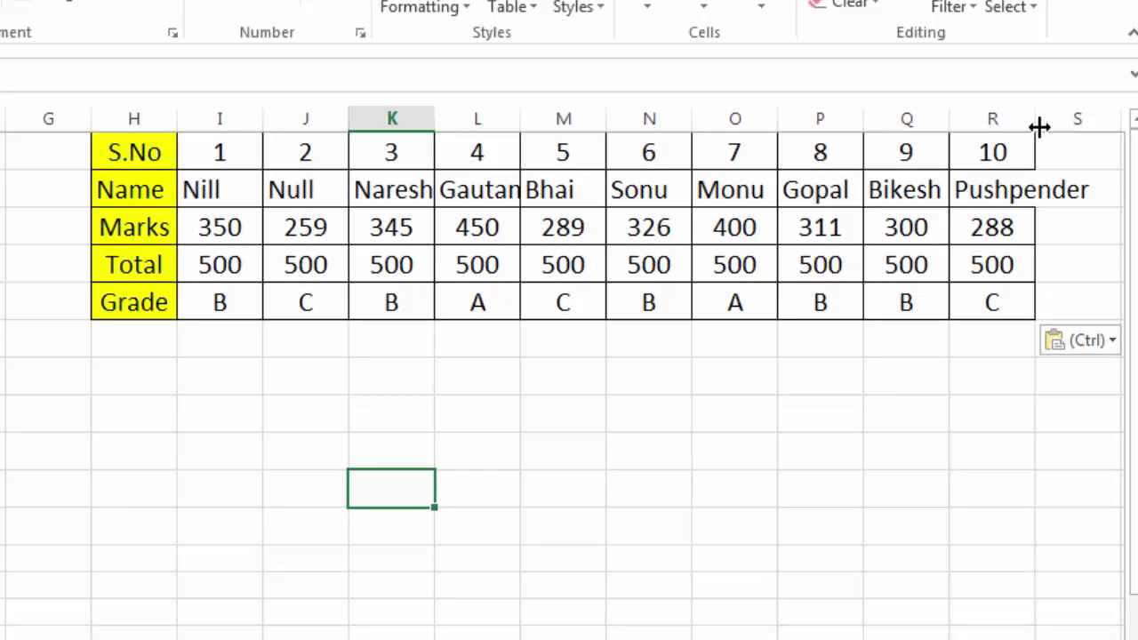
Step: Widen column R so the longest student name fits
{"action": "left_click_drag", "start_coordinate": [1038, 127], "coordinate": [1091, 126]}
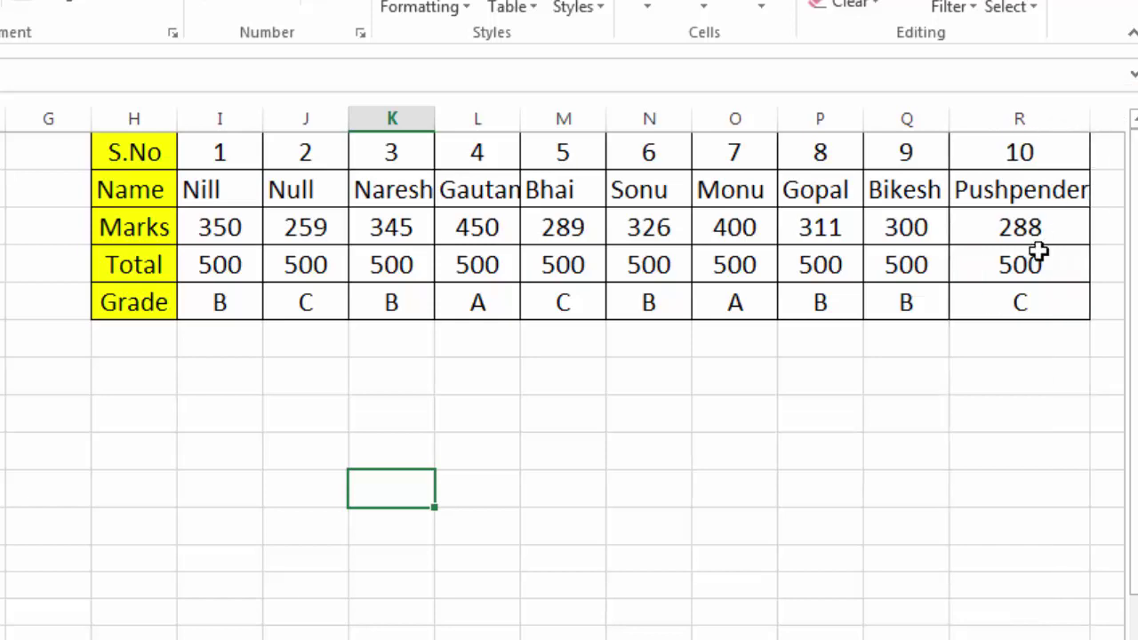
{"action": "left_click", "coordinate": [734, 411]}
{"action": "left_click", "coordinate": [560, 412]}
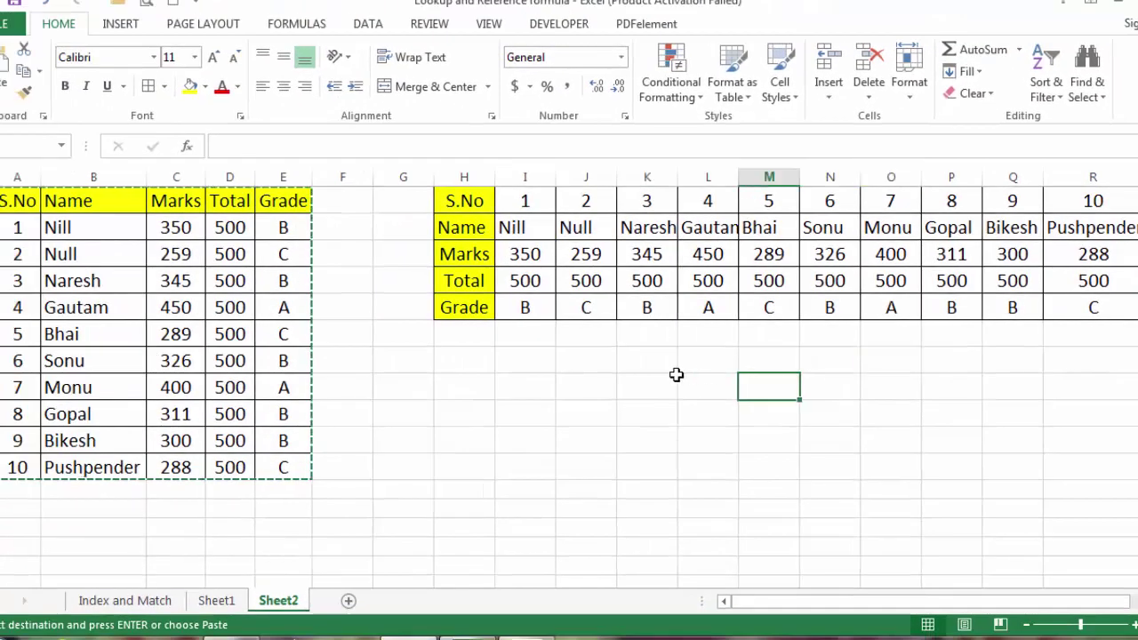
{"action": "left_click", "coordinate": [583, 386]}
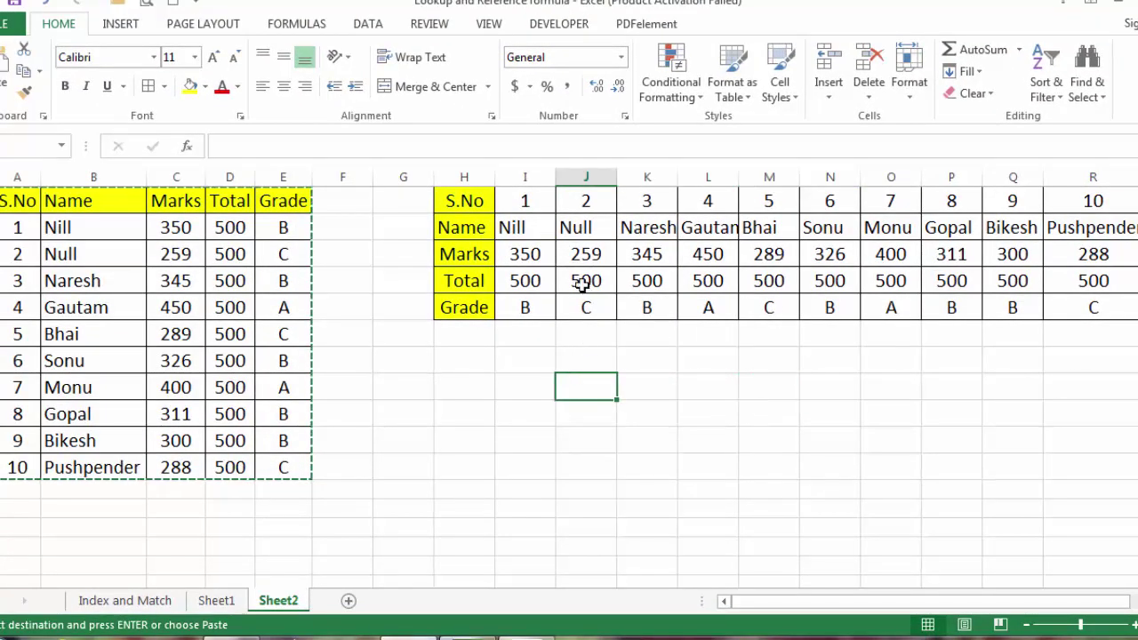
Step: Change the first student's mark in C2 to 500 and check whether I3 updates
{"action": "left_click", "coordinate": [175, 280]}
{"action": "left_click", "coordinate": [175, 229]}
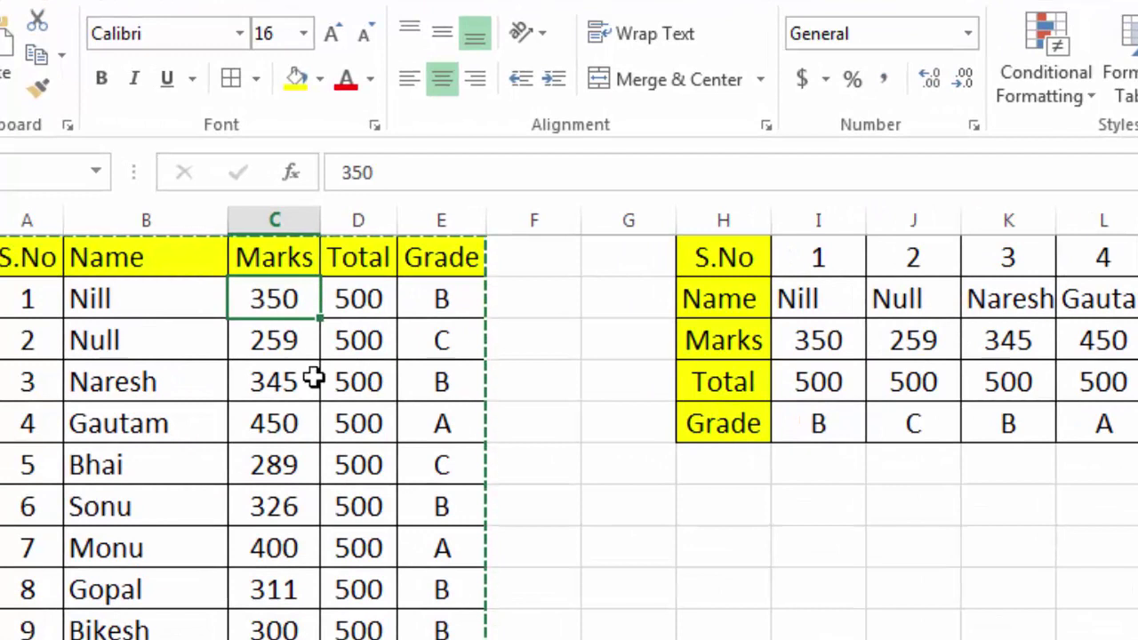
{"action": "type", "text": "500"}
{"action": "key", "text": "Return"}
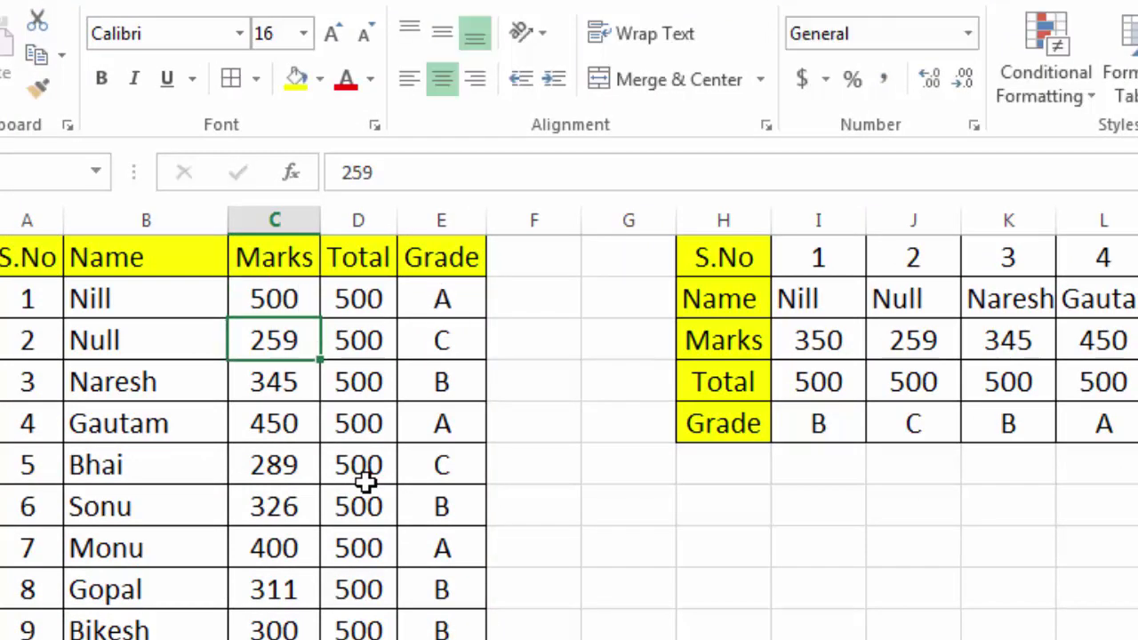
{"action": "left_click", "coordinate": [830, 332]}
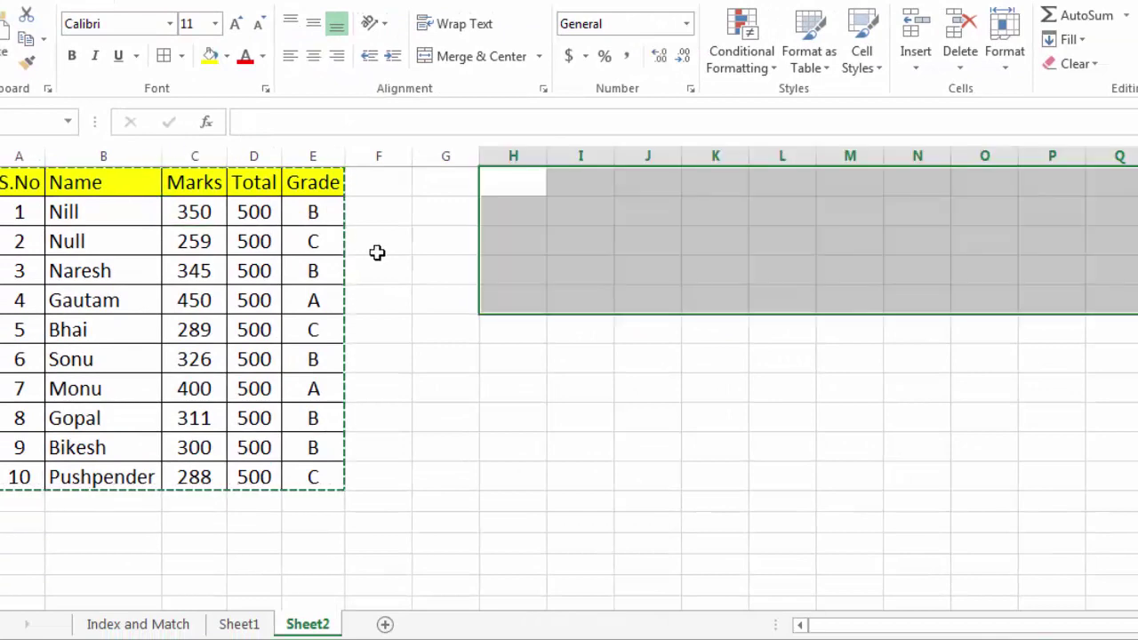
Step: Enter =TRANSPOSE(A1:E11) in H1 and recommit it as an array formula
{"action": "left_click", "coordinate": [493, 187]}
{"action": "type", "text": "="}
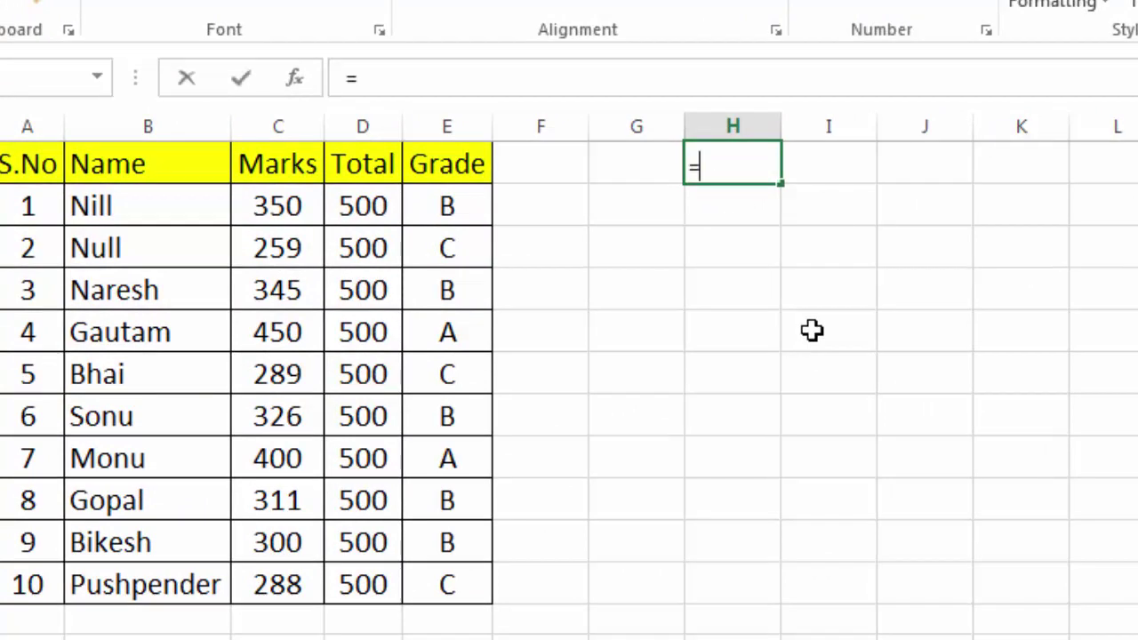
{"action": "type", "text": "trans"}
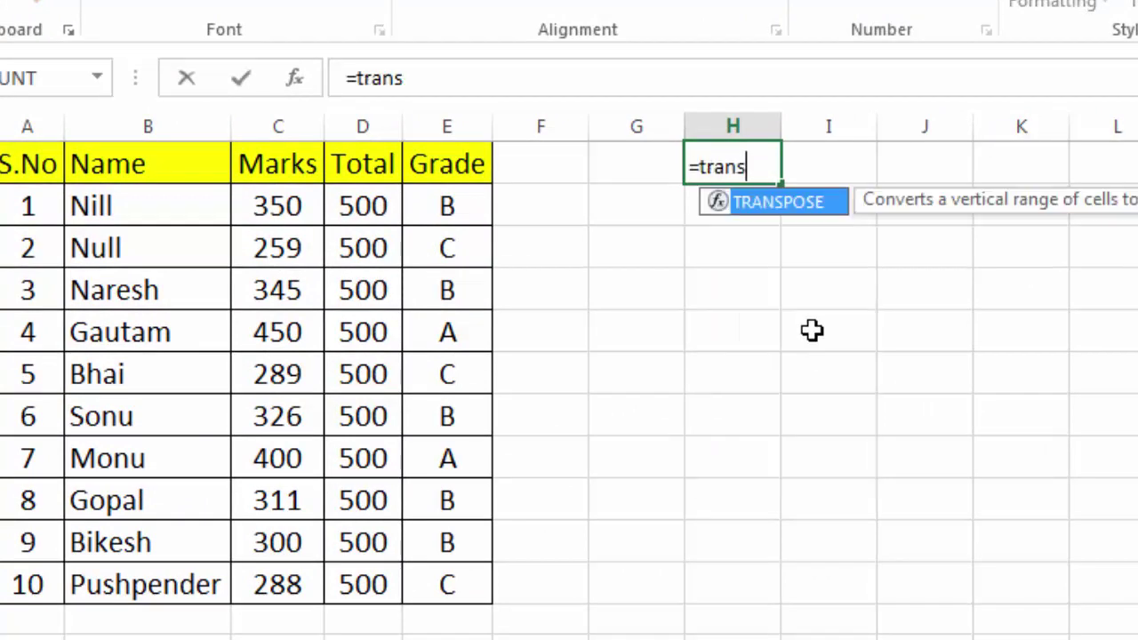
{"action": "type", "text": "pose("}
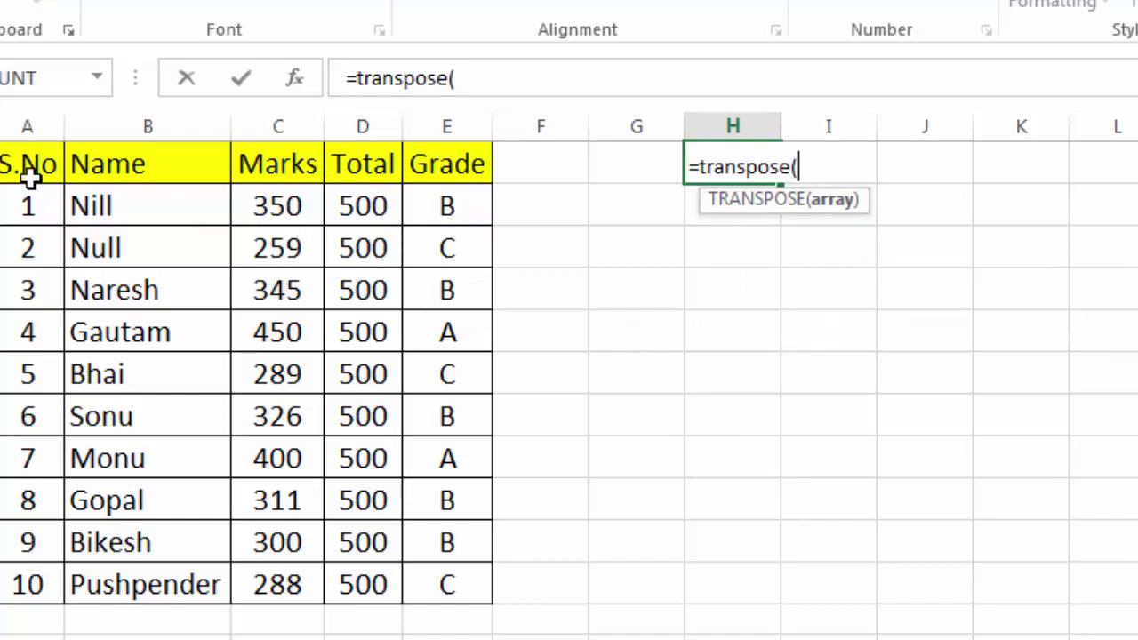
{"action": "left_click_drag", "start_coordinate": [29, 163], "coordinate": [449, 573]}
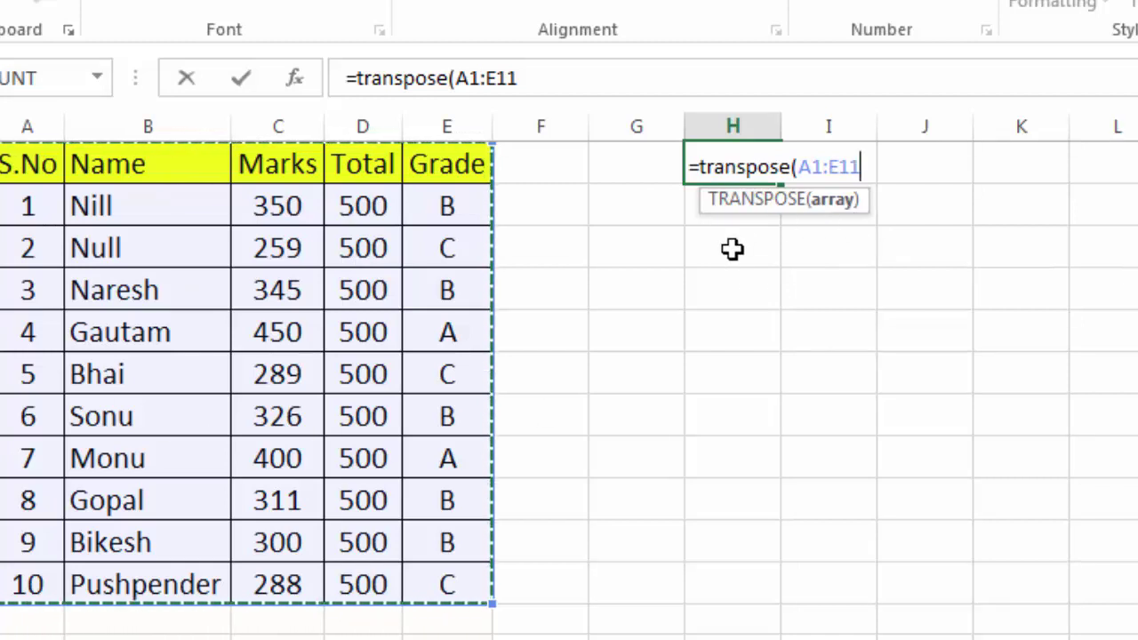
{"action": "key", "text": "Return"}
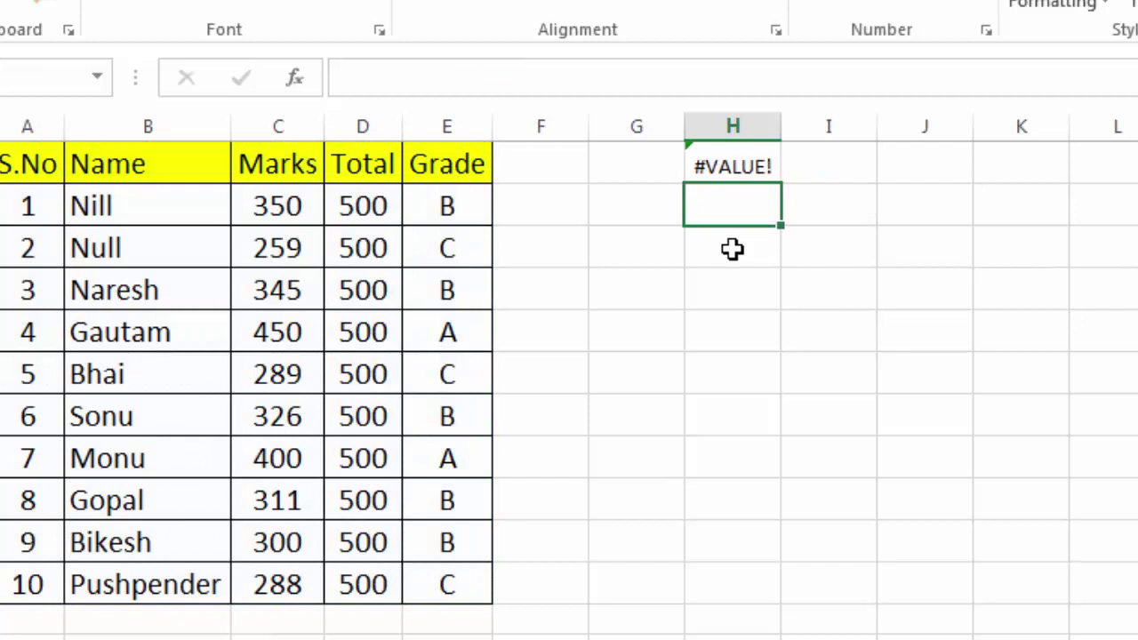
{"action": "key", "text": "Up"}
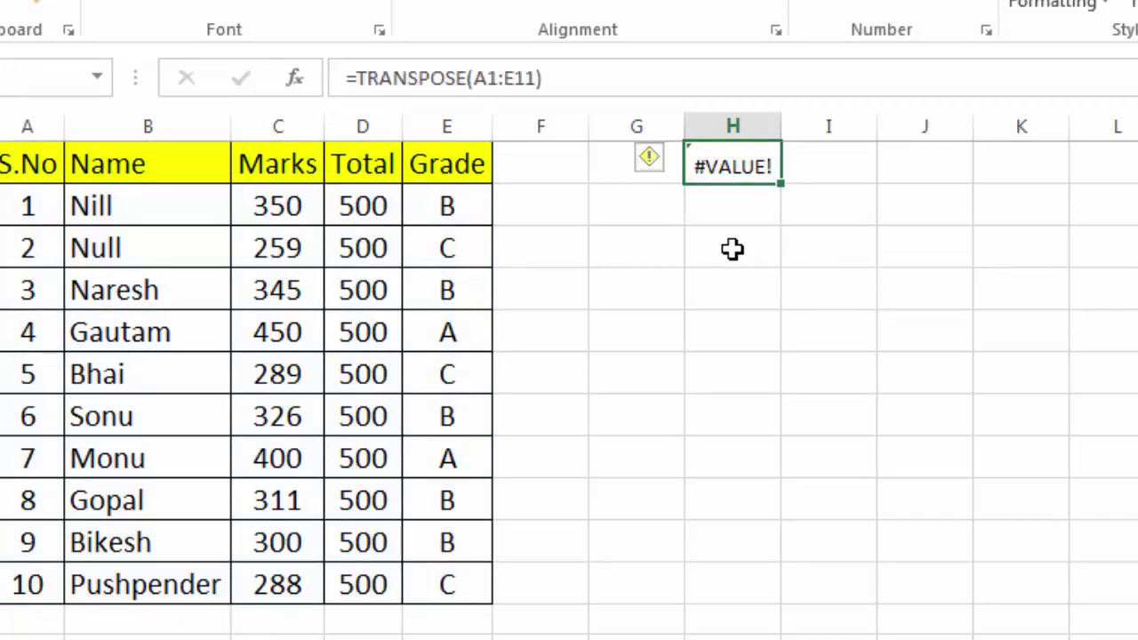
{"action": "key", "text": "F2"}
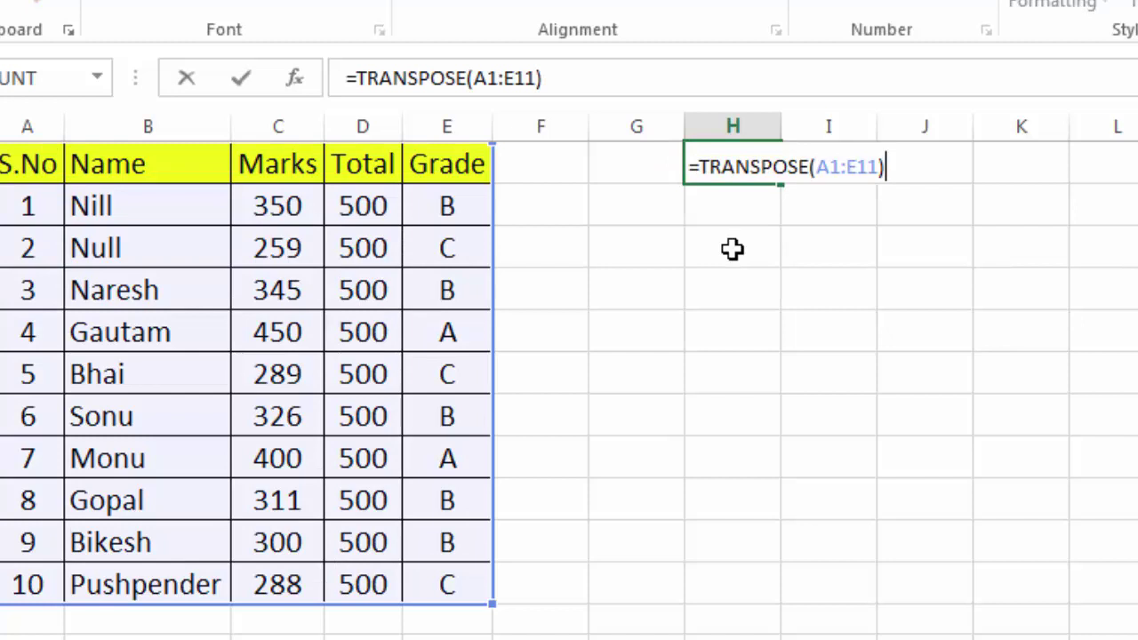
{"action": "key", "text": "ctrl+shift+Return"}
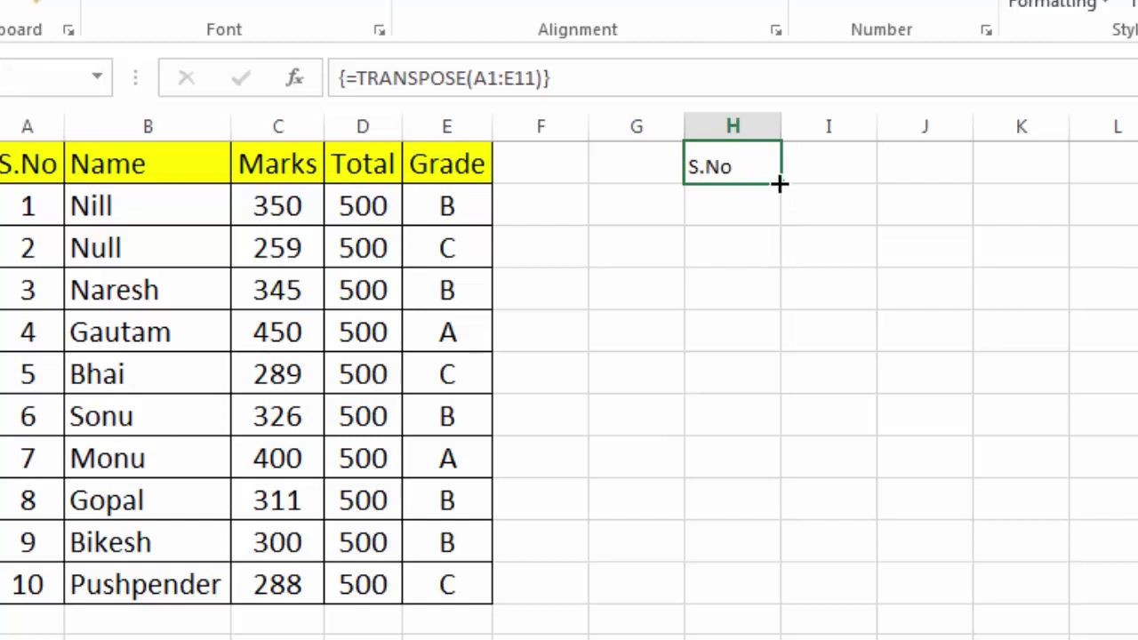
Step: Enter =TRANSPOSE(A1:E11) as an array formula across H1:Q5
{"action": "left_click_drag", "start_coordinate": [778, 183], "coordinate": [1117, 179]}
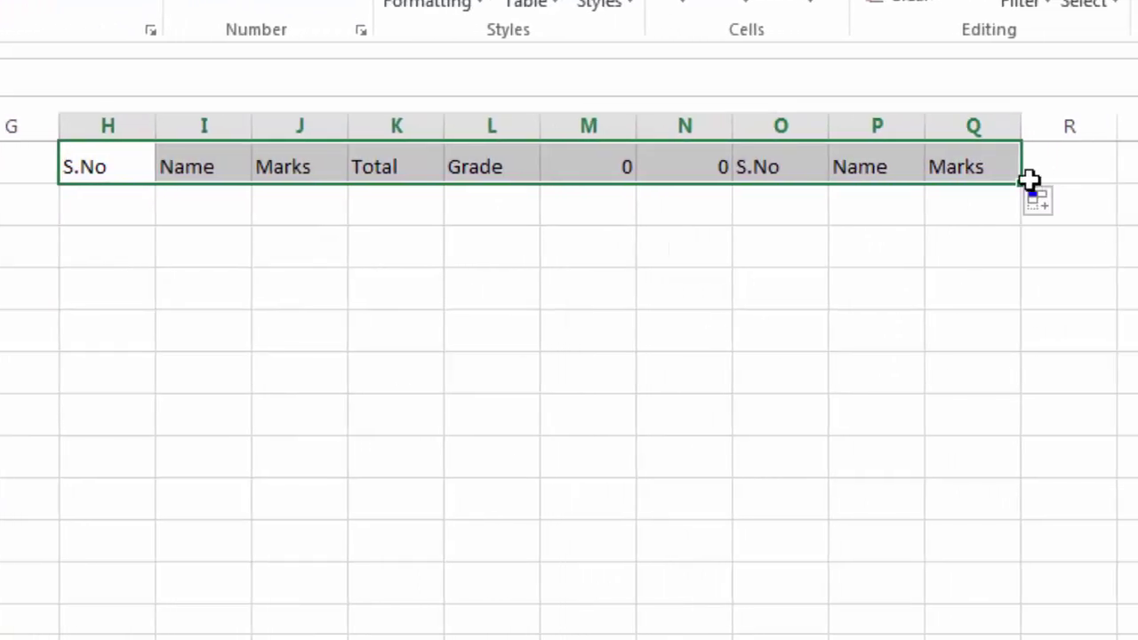
{"action": "left_click_drag", "start_coordinate": [1023, 185], "coordinate": [1038, 365]}
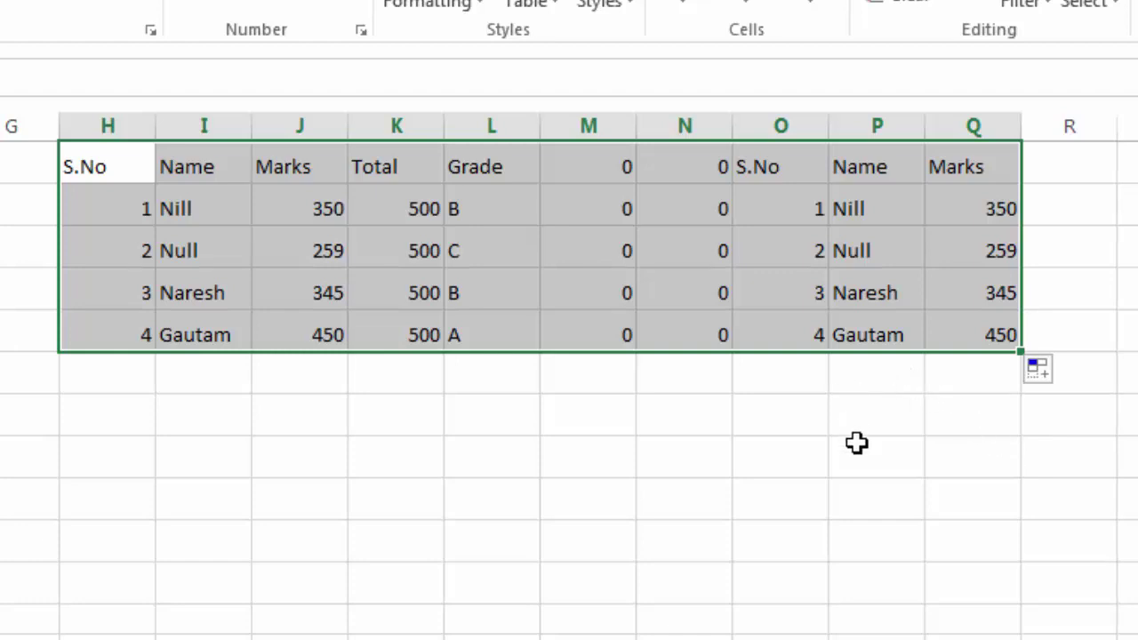
{"action": "type", "text": "=TRANSPOSE(A1:E11)"}
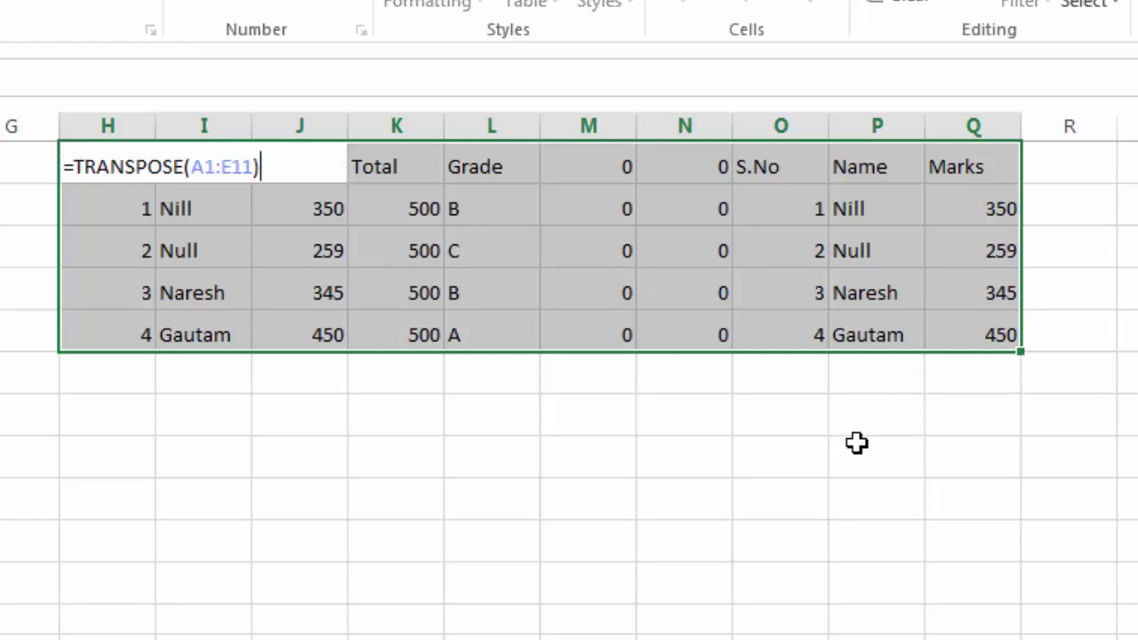
{"action": "key", "text": "ctrl+shift+Return"}
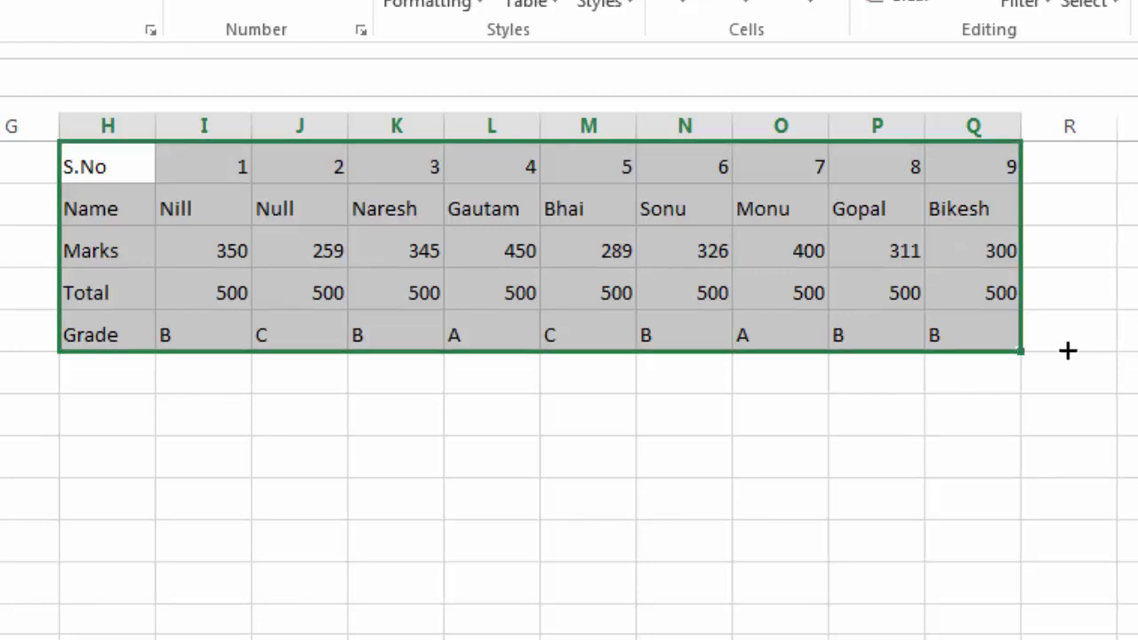
Step: Re-enter the TRANSPOSE array extended to column R, then clear H1:R5
{"action": "left_click_drag", "start_coordinate": [1026, 351], "coordinate": [1094, 350]}
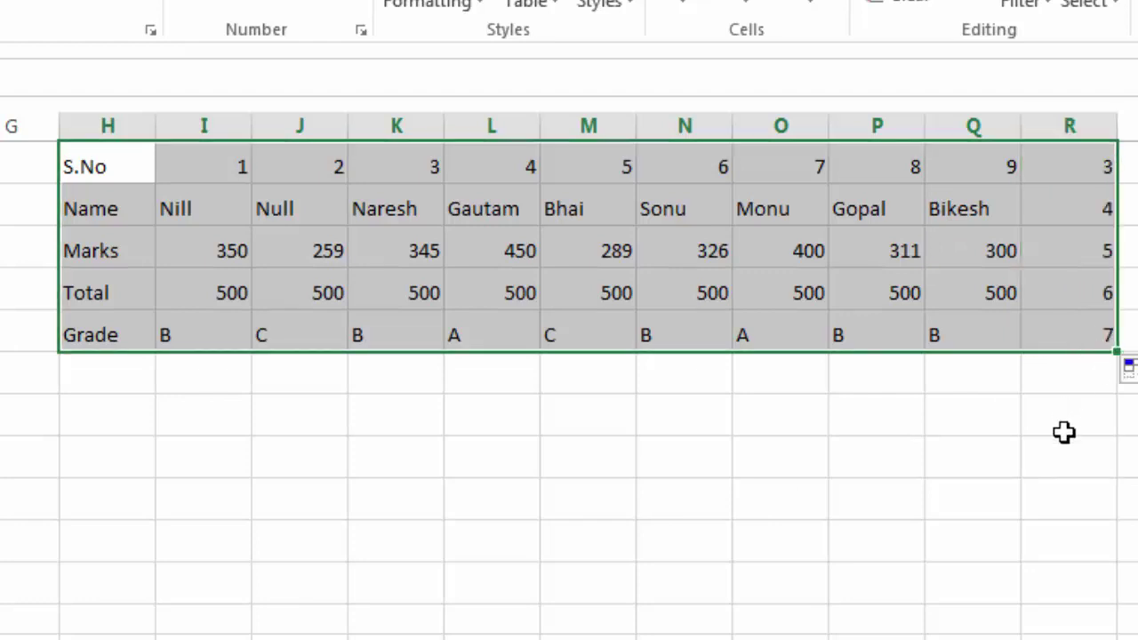
{"action": "type", "text": "=TRANSPOSE(A1:E11)"}
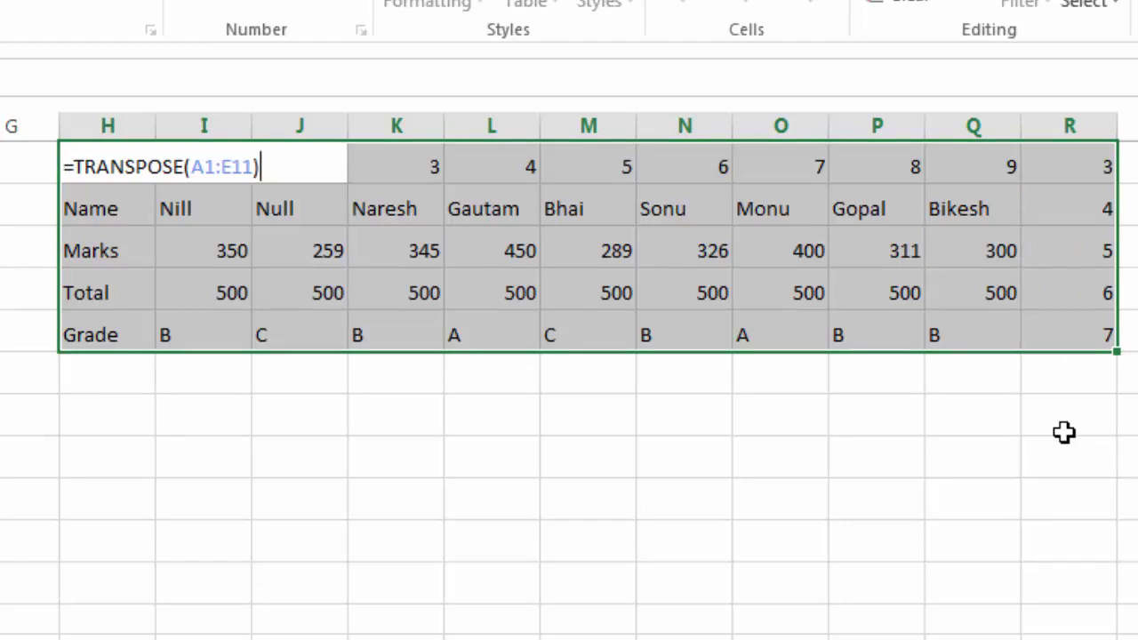
{"action": "key", "text": "ctrl+shift+Return"}
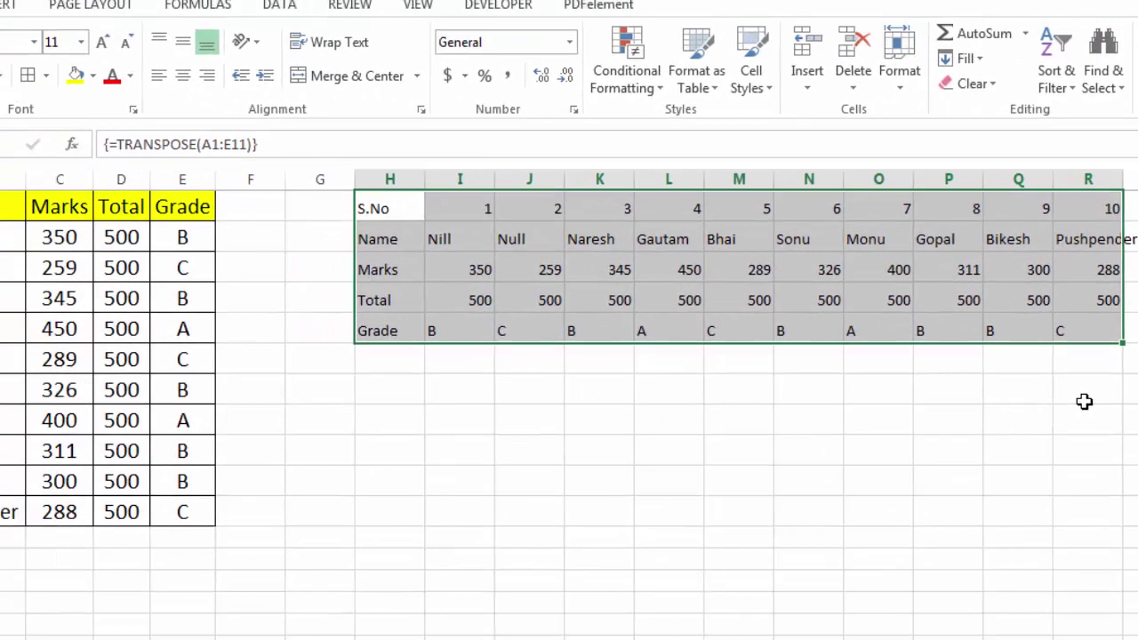
{"action": "key", "text": "Delete"}
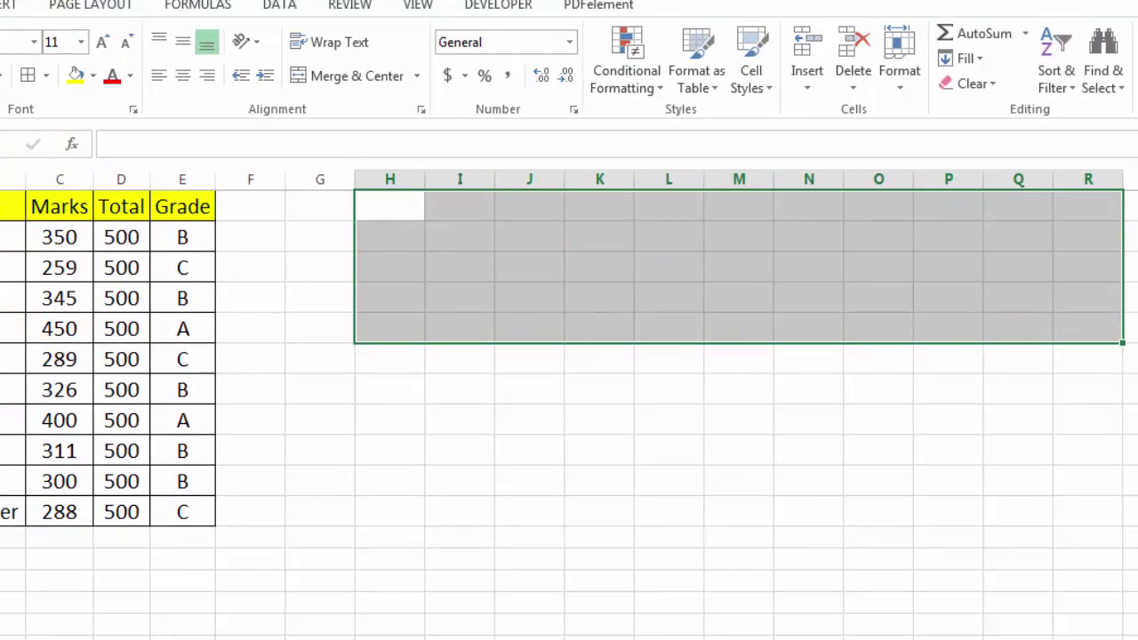
Step: Fill H1:R5 with the array formula =TRANSPOSE(A1:E11)
{"action": "left_click", "coordinate": [419, 448]}
{"action": "left_click", "coordinate": [393, 208]}
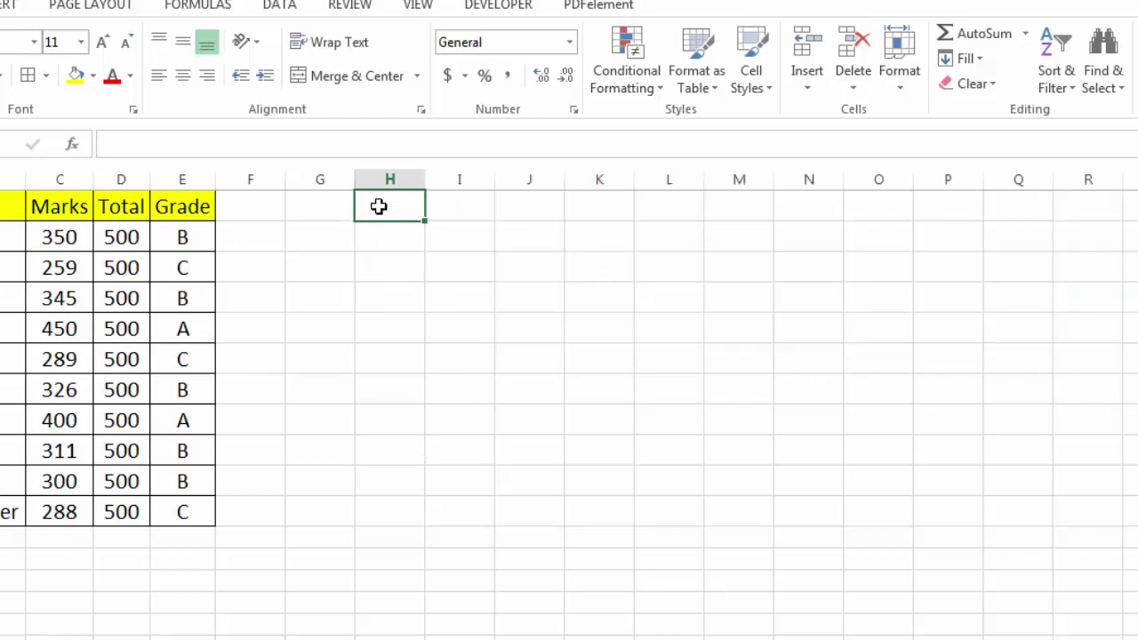
{"action": "mouse_move", "coordinate": [379, 206]}
{"action": "left_mouse_down"}
{"action": "mouse_move", "coordinate": [1084, 214]}
{"action": "mouse_move", "coordinate": [1082, 318]}
{"action": "left_mouse_up"}
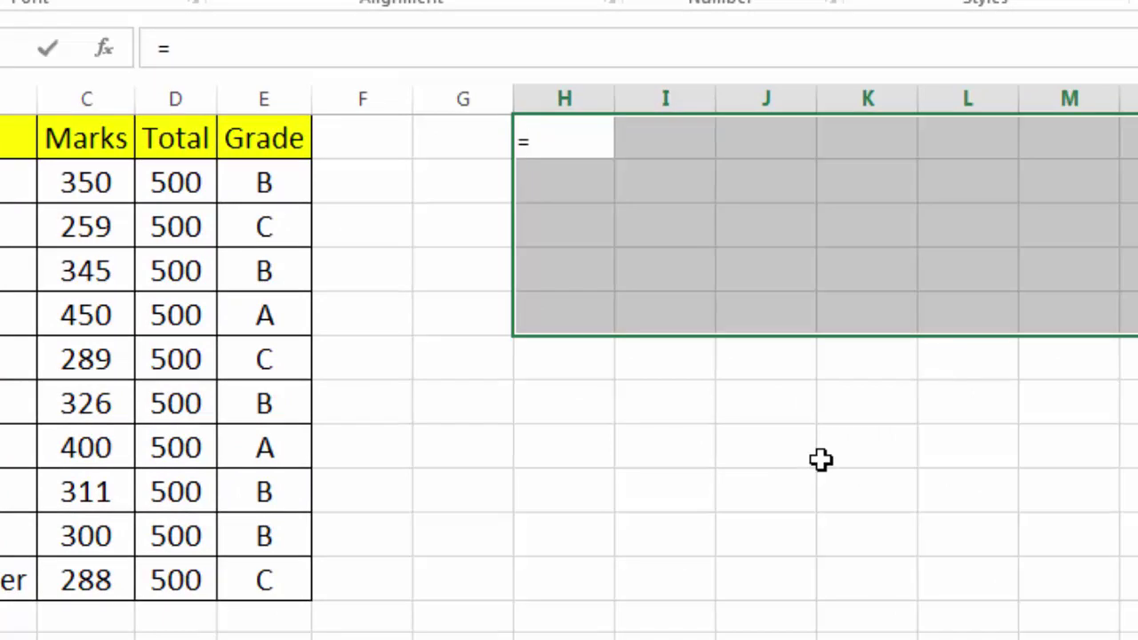
{"action": "type", "text": "transpose"}
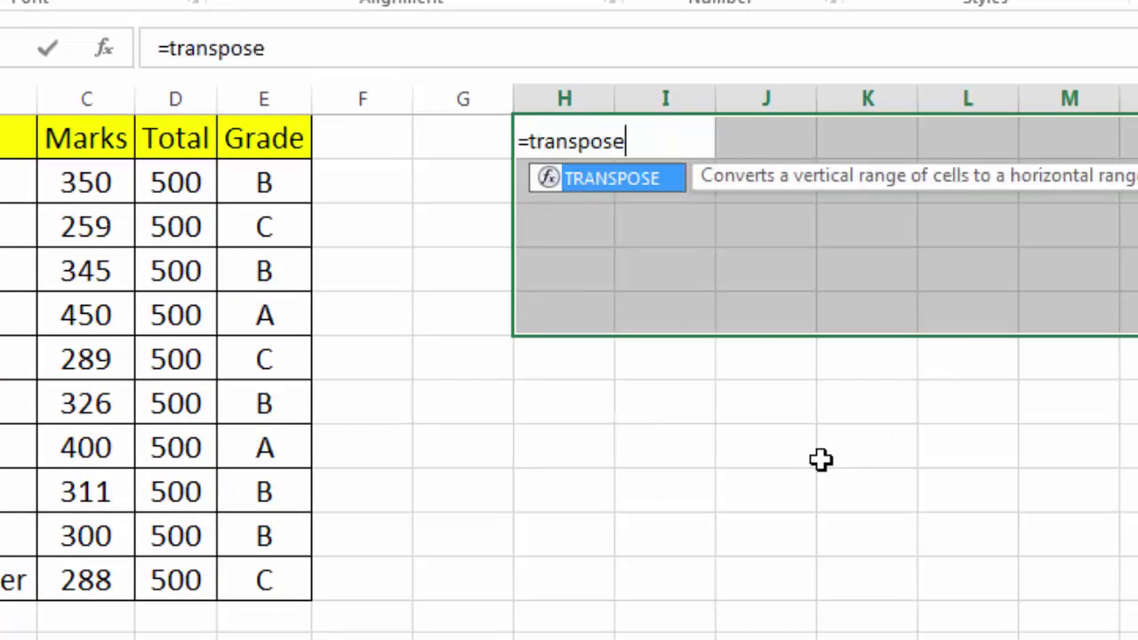
{"action": "type", "text": "("}
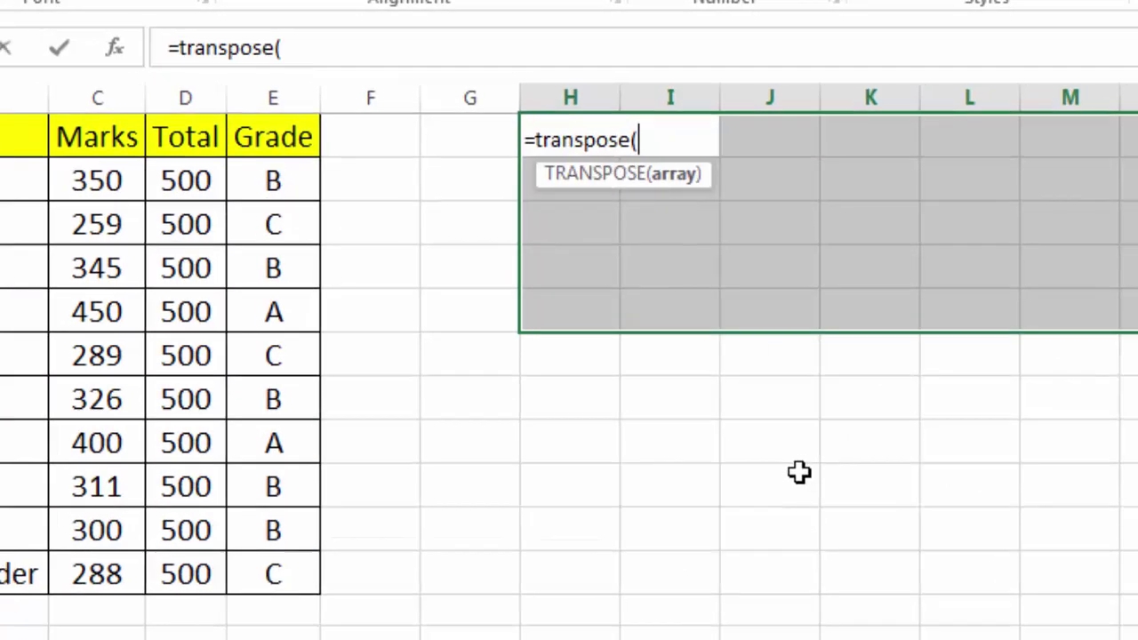
{"action": "mouse_move", "coordinate": [21, 112]}
{"action": "left_mouse_down"}
{"action": "mouse_move", "coordinate": [280, 290]}
{"action": "mouse_move", "coordinate": [418, 490]}
{"action": "left_mouse_up"}
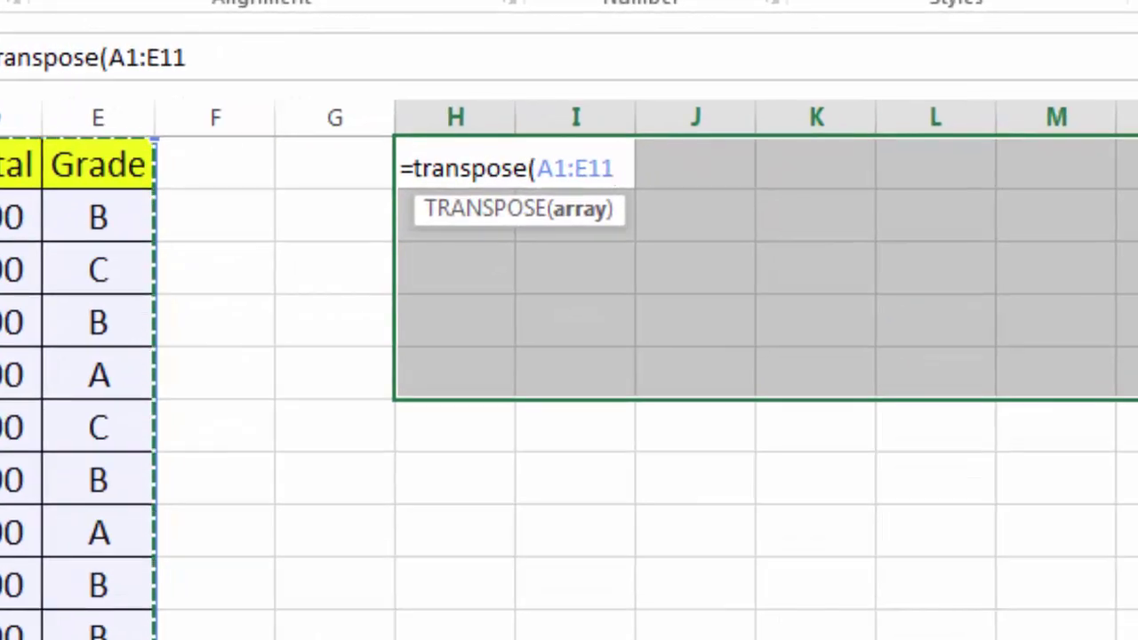
{"action": "type", "text": ")"}
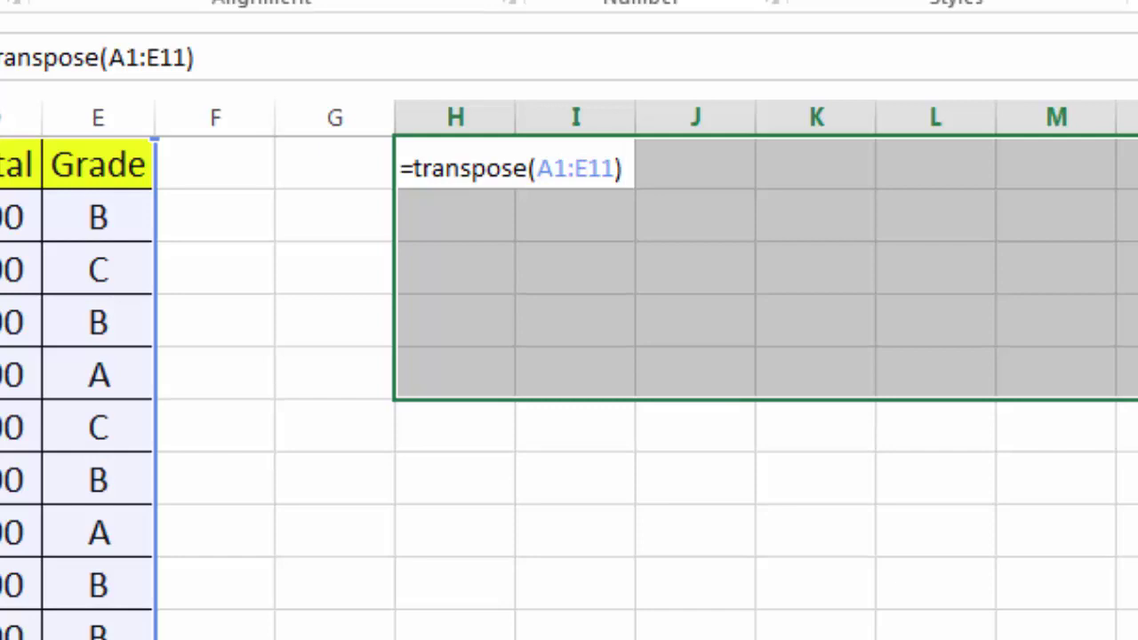
{"action": "key", "text": "ctrl+shift+Return"}
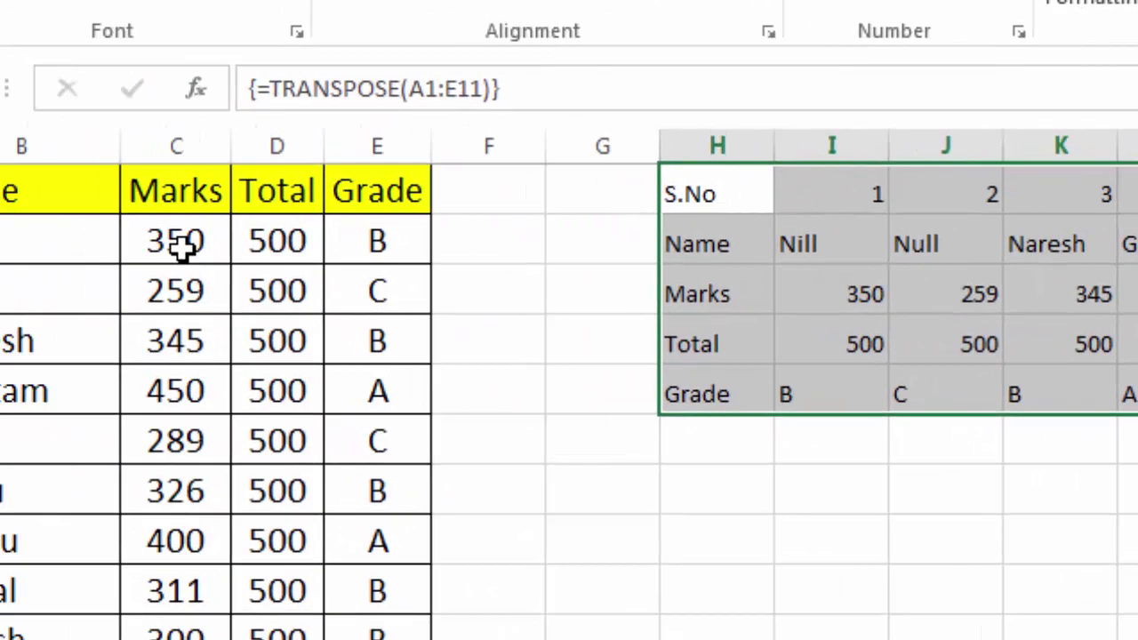
Step: Change C2 to 500 and select the transposed table to see the update
{"action": "left_click", "coordinate": [178, 242]}
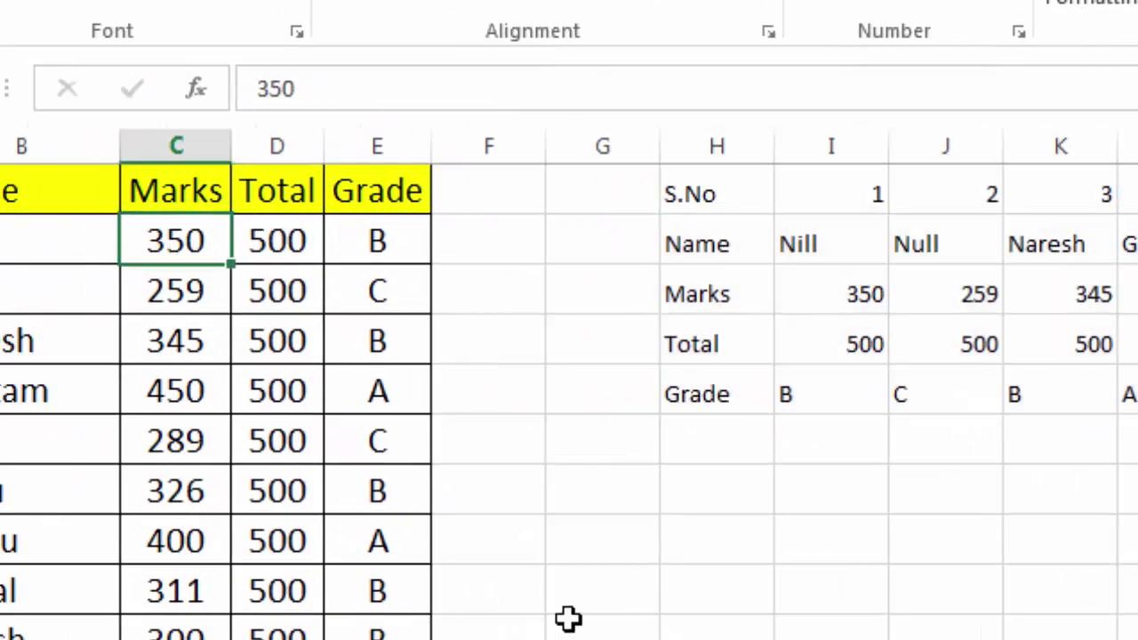
{"action": "type", "text": "500"}
{"action": "key", "text": "ctrl+Return"}
{"action": "key", "text": "Down"}
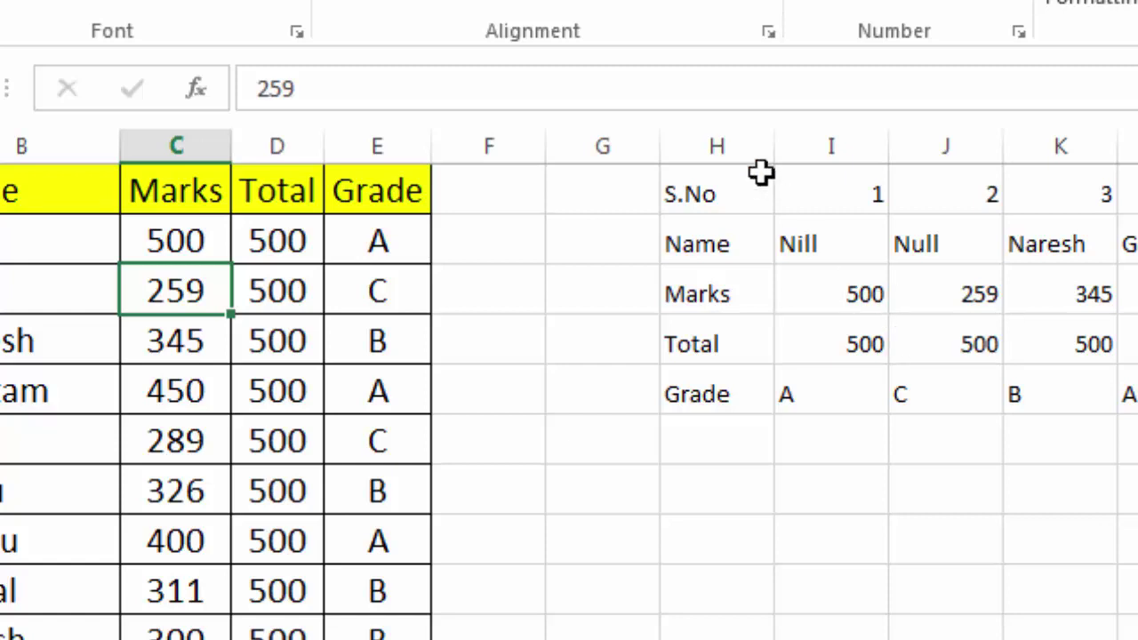
{"action": "left_click", "coordinate": [703, 194]}
{"action": "left_click_drag", "start_coordinate": [702, 194], "coordinate": [1125, 394]}
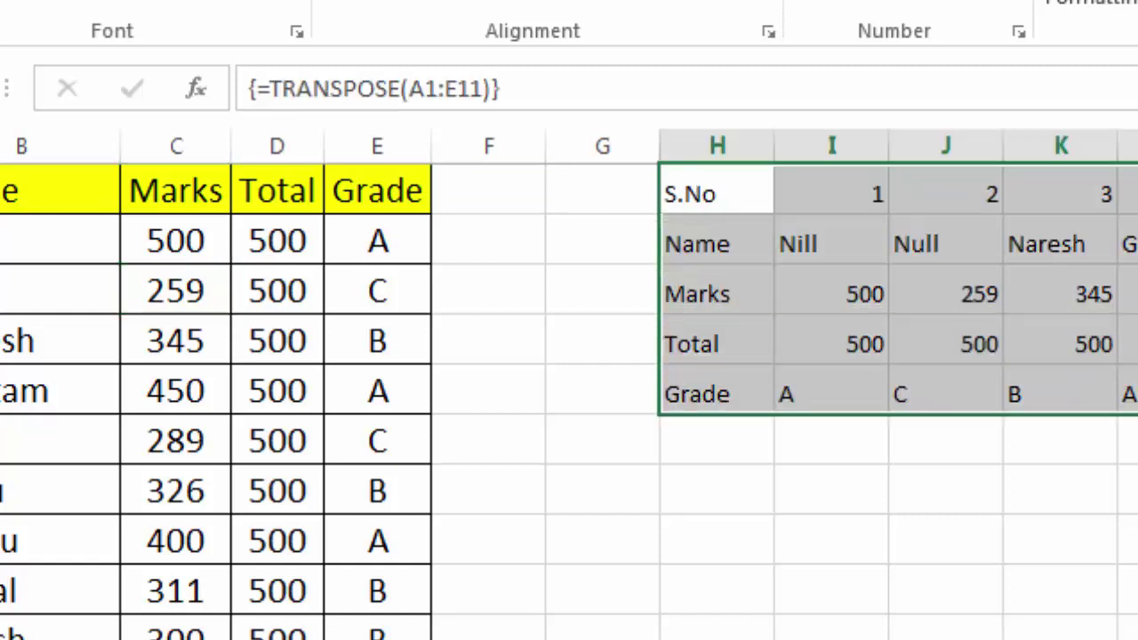
Step: Delete the transposed table and link H1 and H2 to the headers with =A1 and =B1
{"action": "key", "text": "Delete"}
{"action": "left_click", "coordinate": [851, 300]}
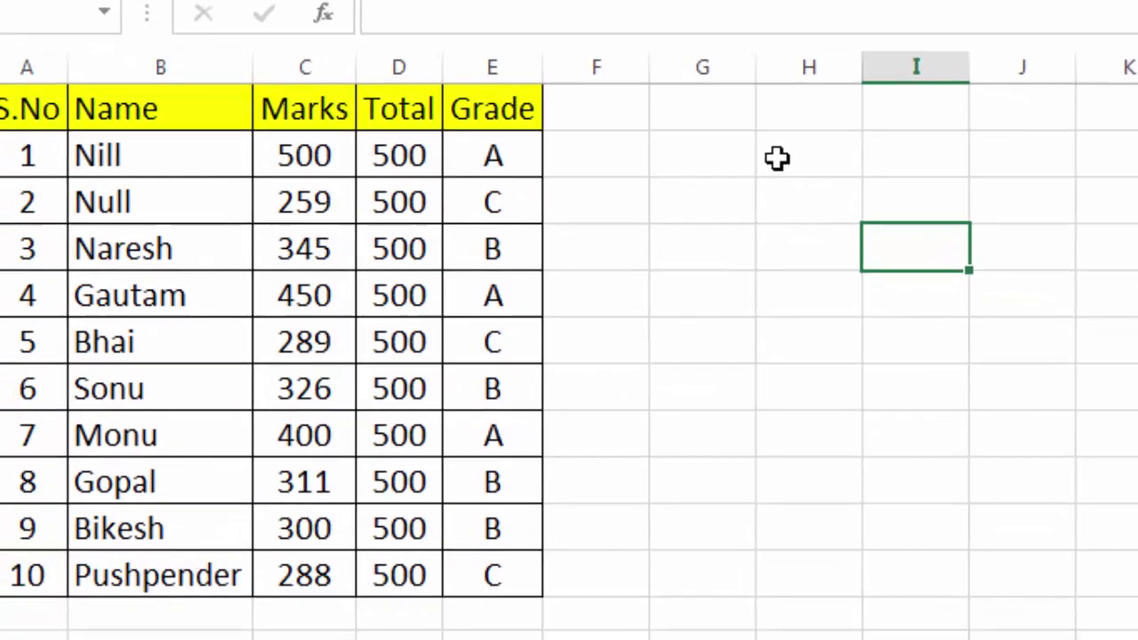
{"action": "left_click", "coordinate": [816, 104]}
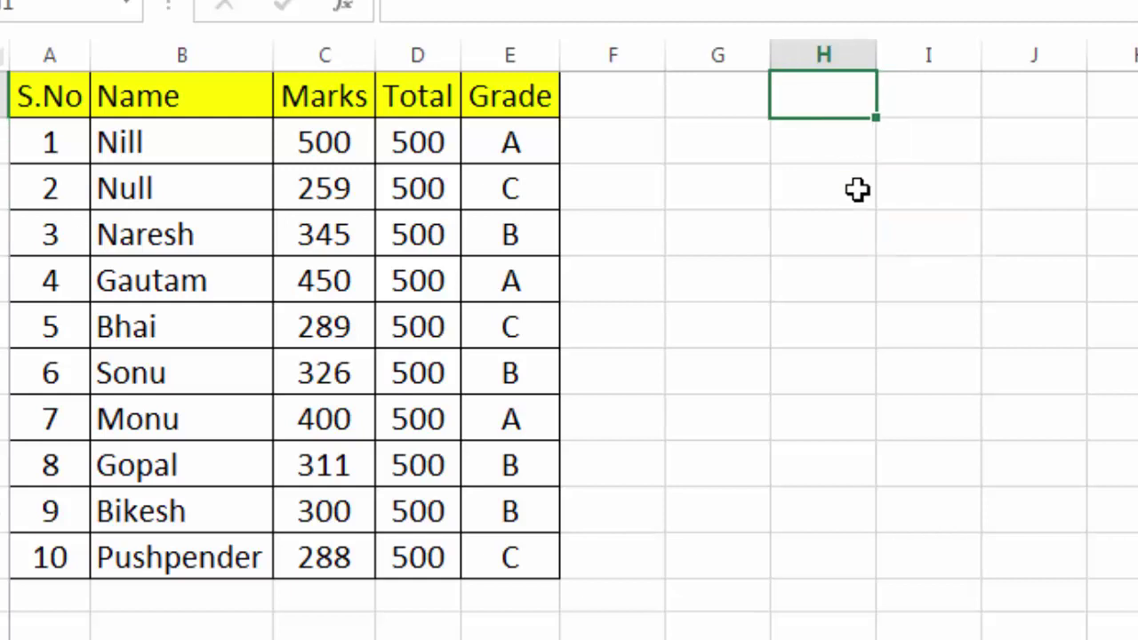
{"action": "type", "text": "="}
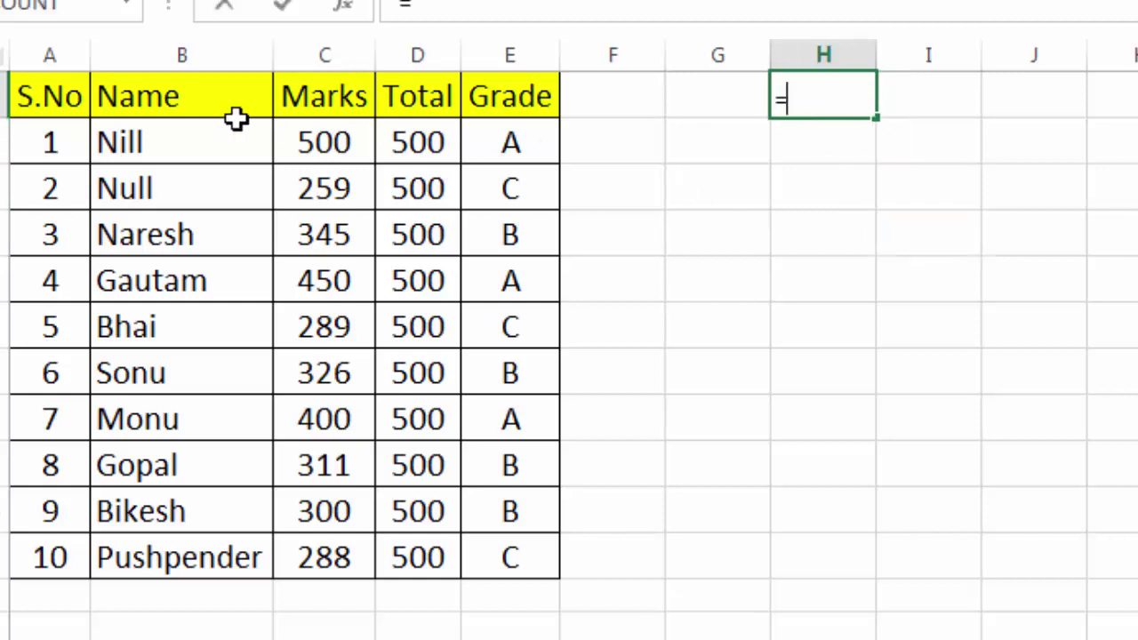
{"action": "left_click", "coordinate": [58, 96]}
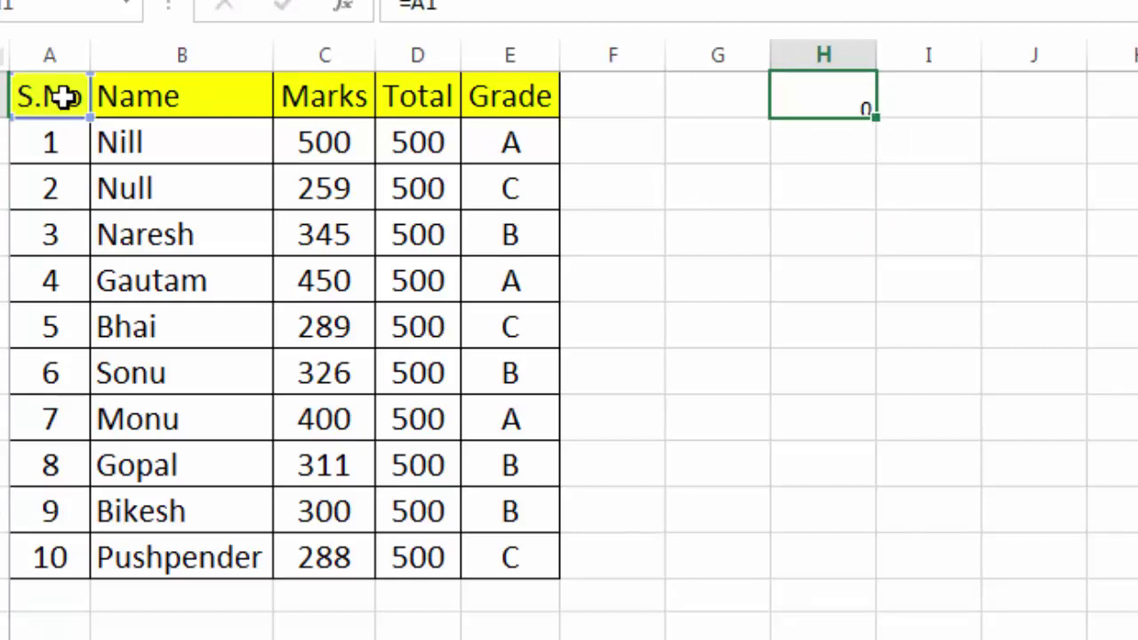
{"action": "key", "text": "Return"}
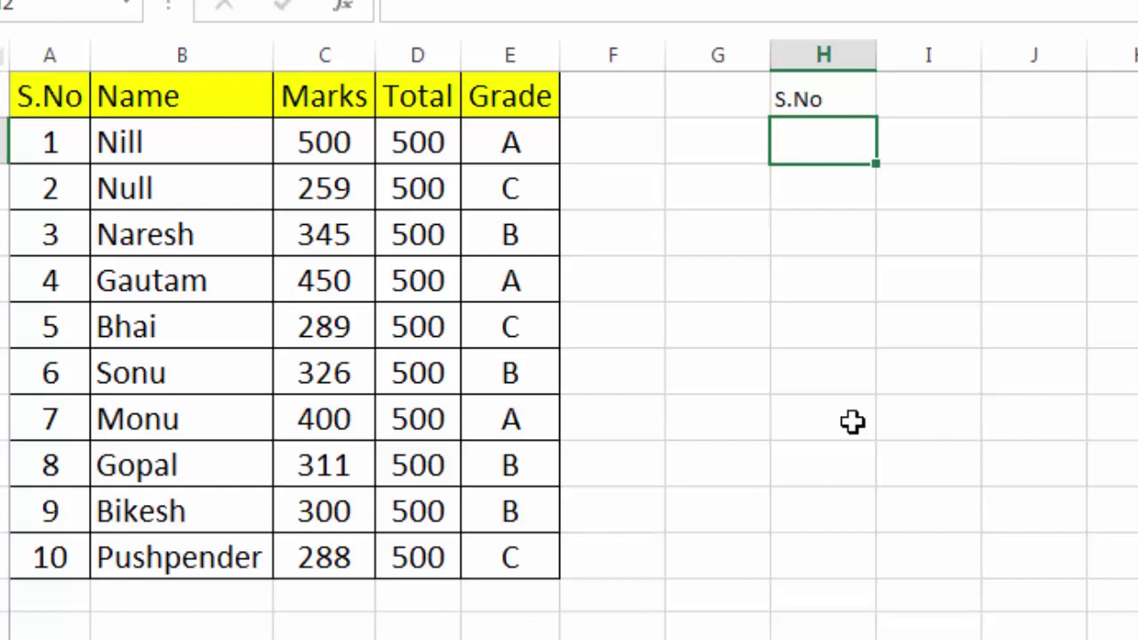
{"action": "type", "text": "="}
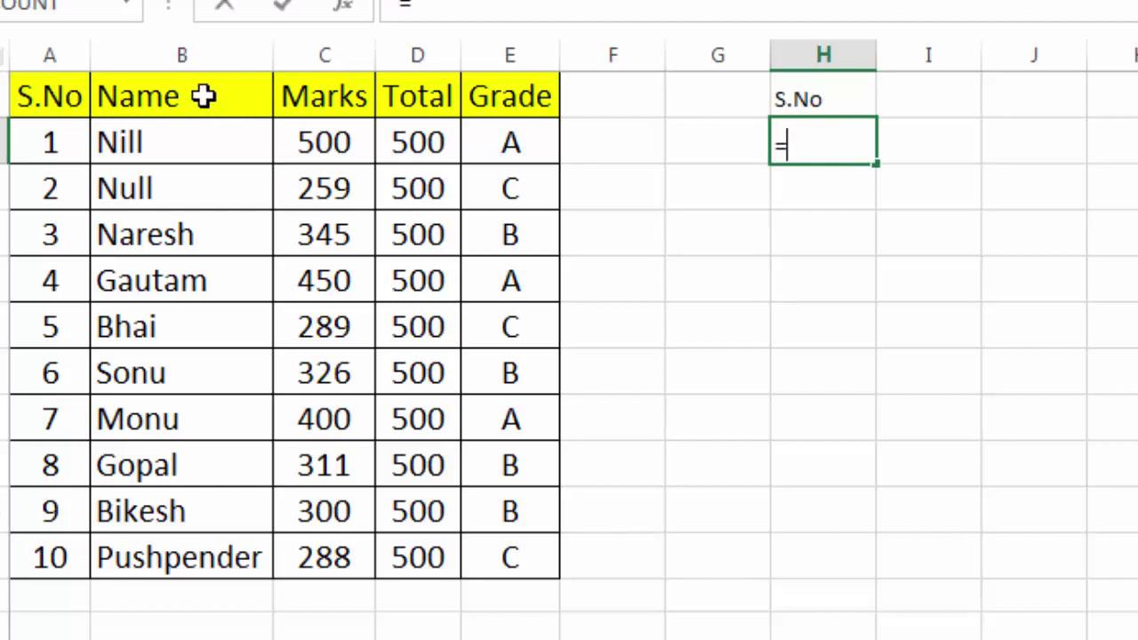
{"action": "left_click", "coordinate": [210, 96]}
{"action": "key", "text": "Return"}
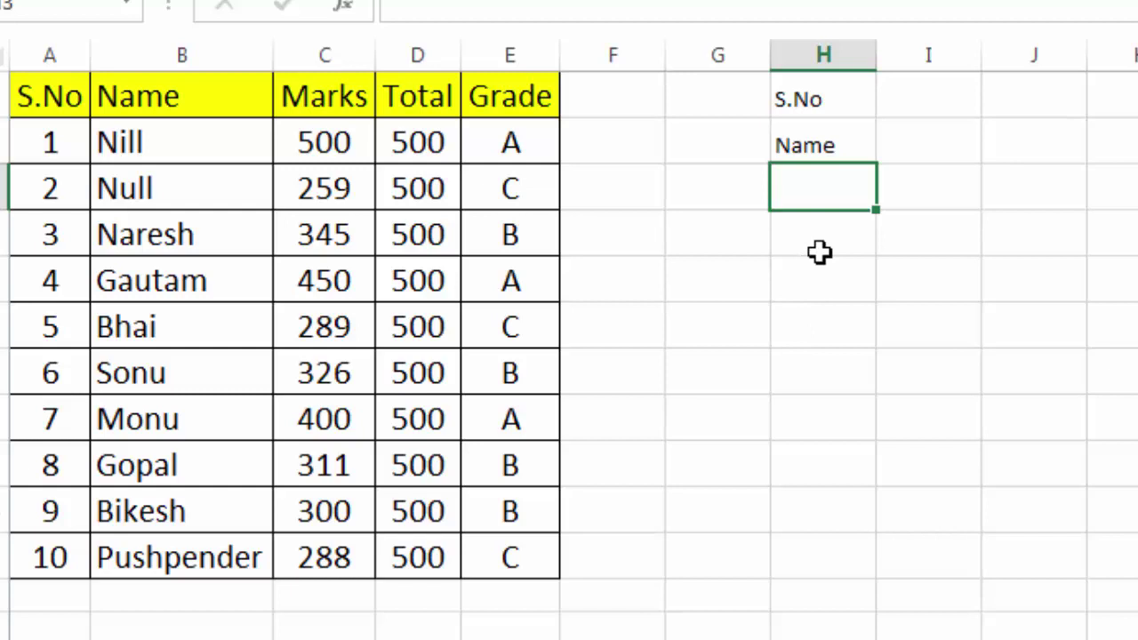
Step: Clear the two linked cells H1:H2
{"action": "left_click", "coordinate": [840, 96]}
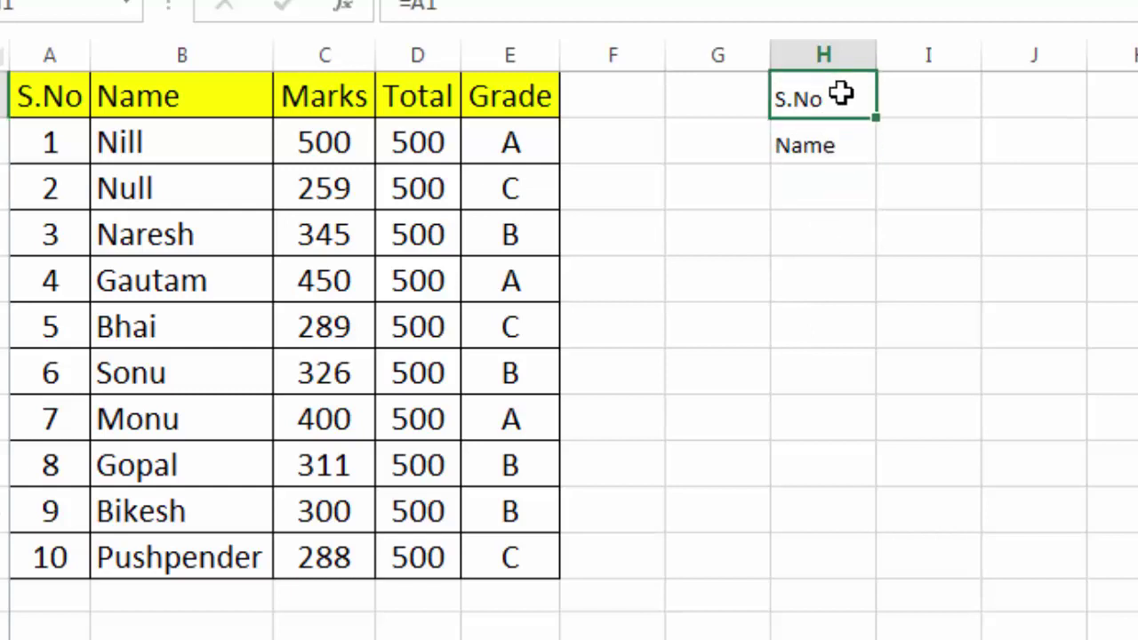
{"action": "left_click_drag", "start_coordinate": [841, 96], "coordinate": [840, 151]}
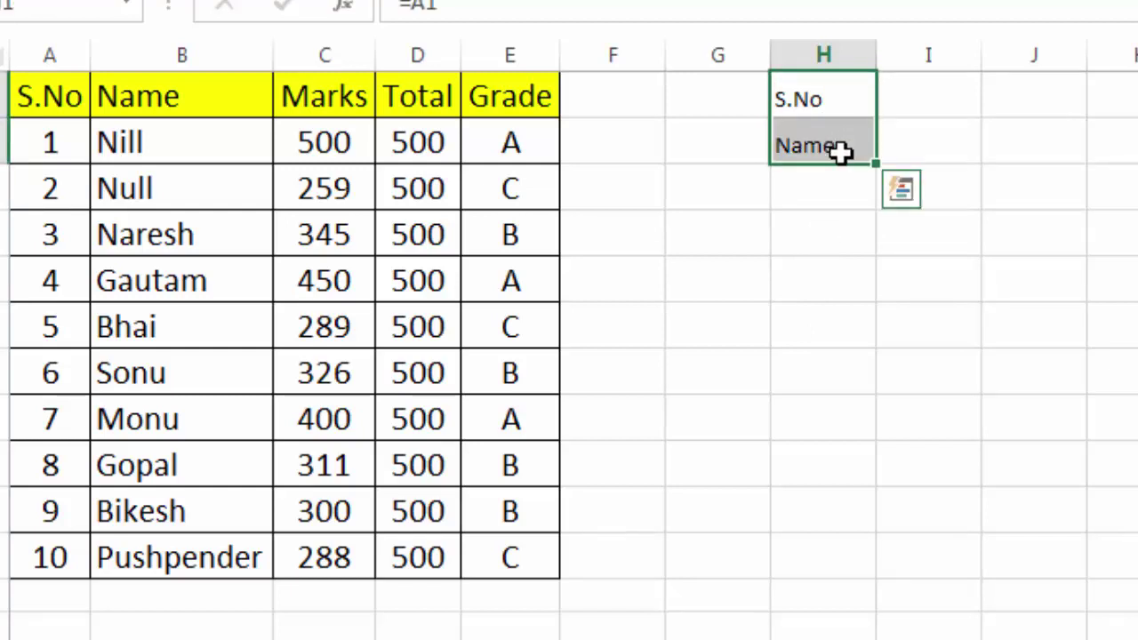
{"action": "key", "text": "Delete"}
{"action": "left_click", "coordinate": [836, 109]}
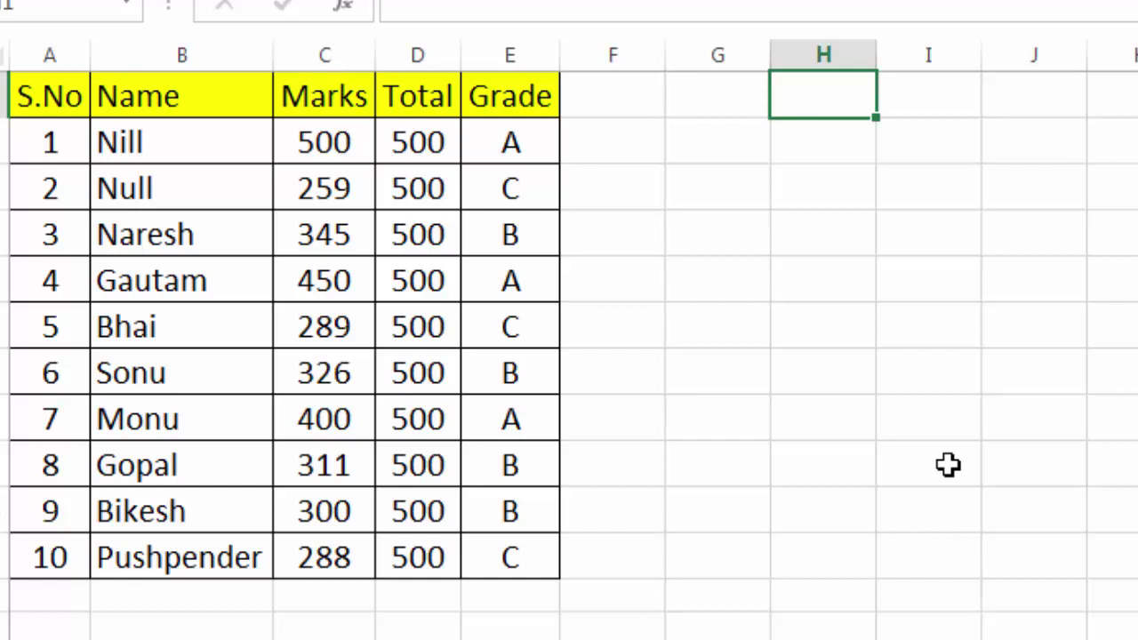
Step: Enter the placeholder text a1 in H1
{"action": "type", "text": "a1"}
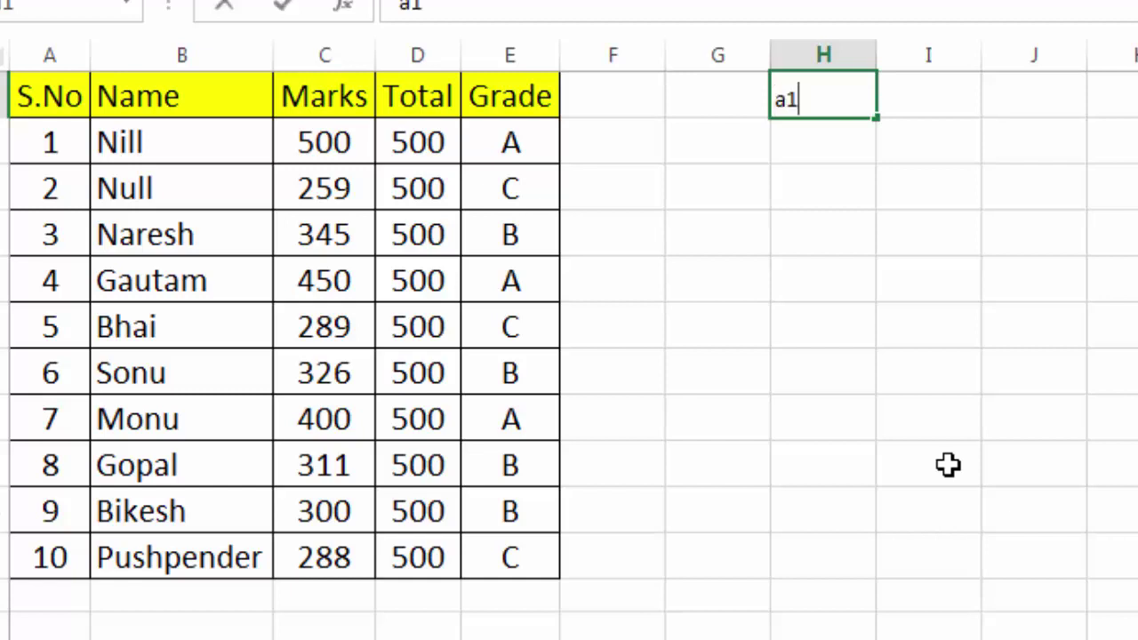
{"action": "key", "text": "Return"}
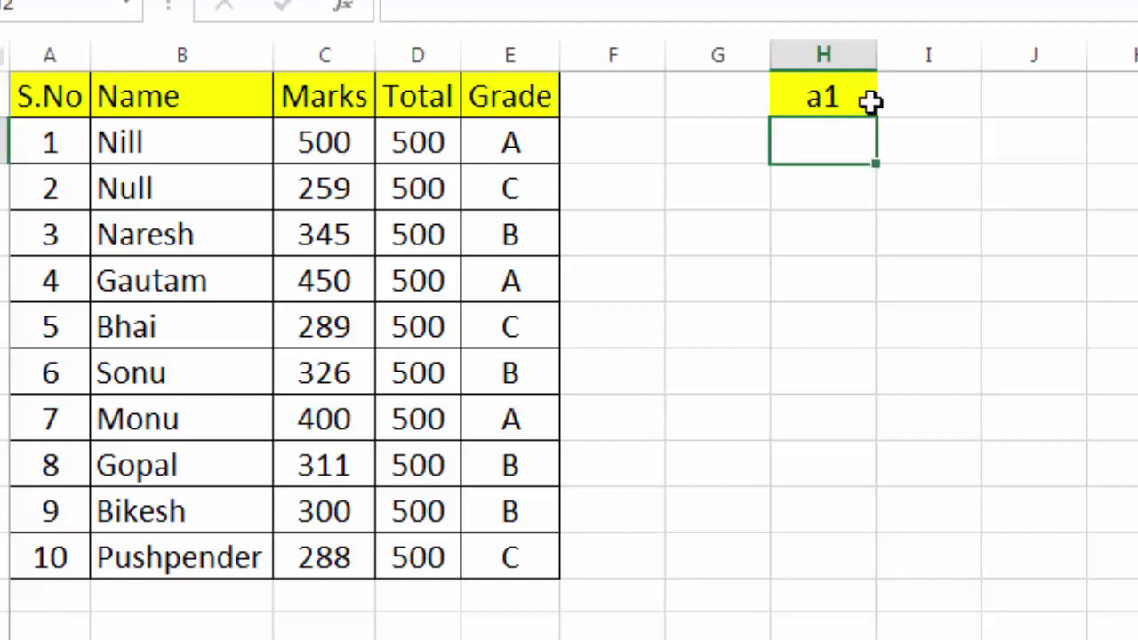
{"action": "left_click", "coordinate": [947, 101]}
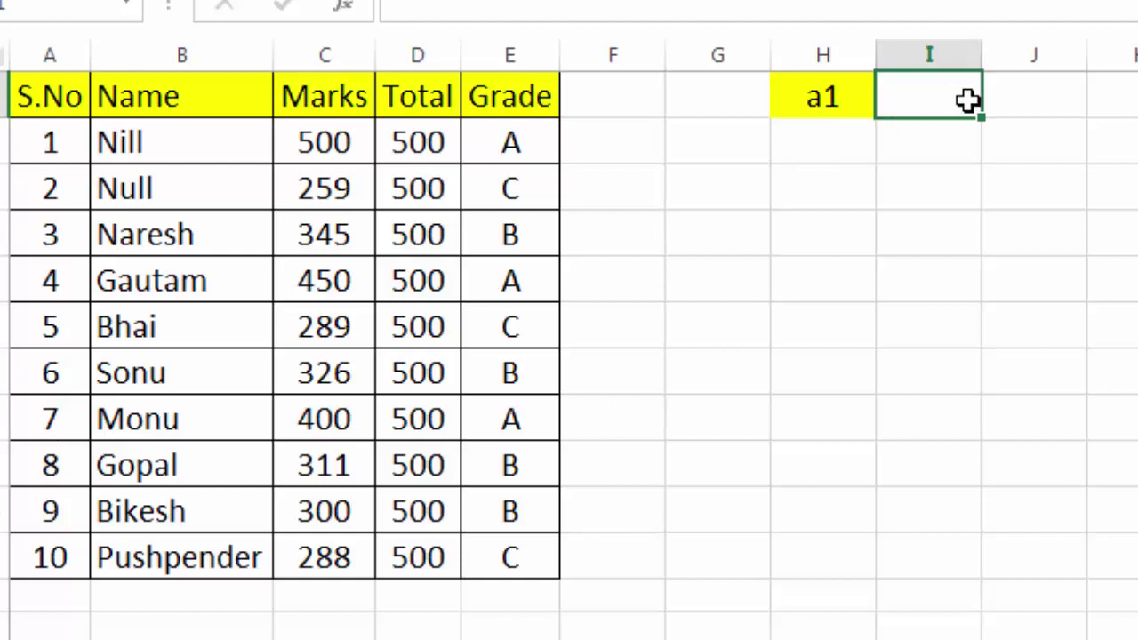
{"action": "left_click", "coordinate": [836, 99]}
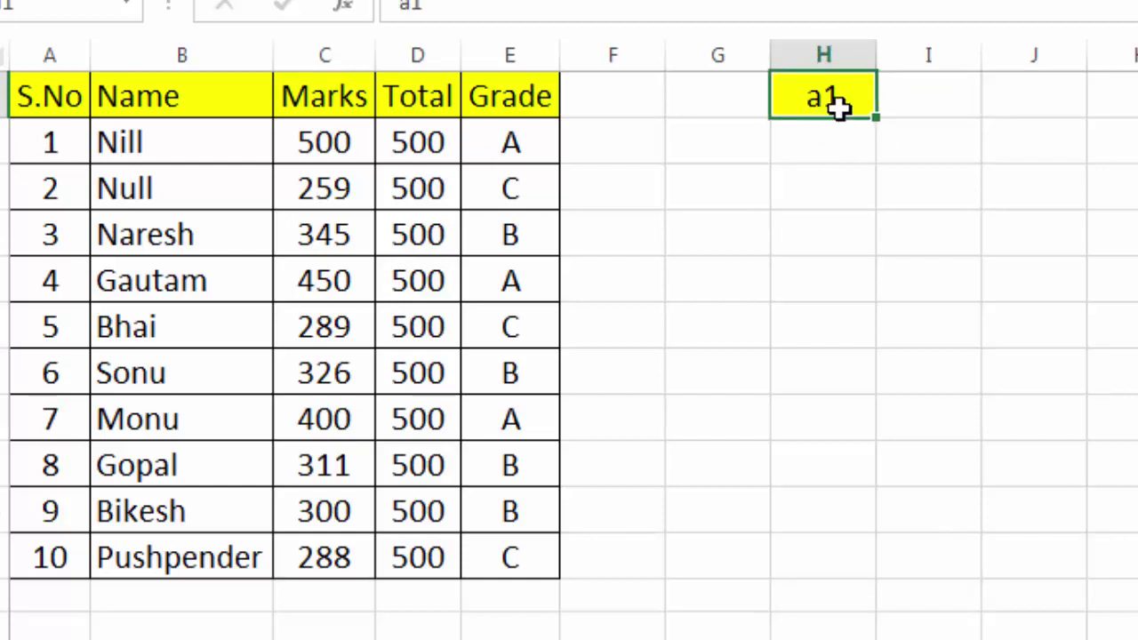
{"action": "key", "text": "F2"}
{"action": "key", "text": "Escape"}
Step: Change H1 to cgga1 and fill the series cgga1–cgga11 across to R1
{"action": "left_click", "coordinate": [800, 99]}
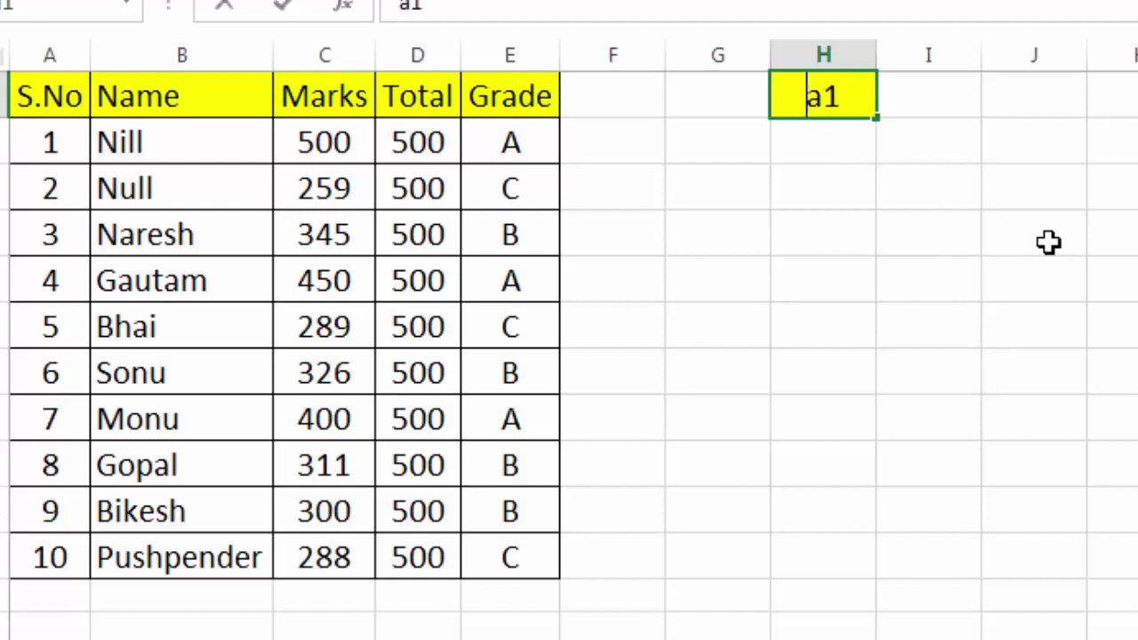
{"action": "type", "text": "cgg"}
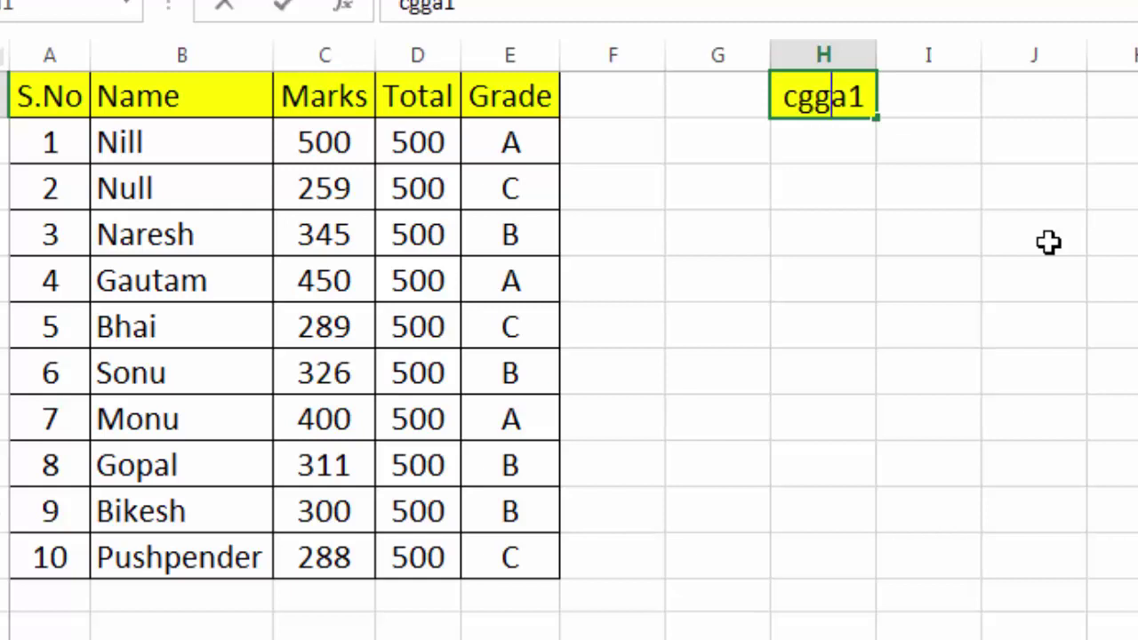
{"action": "key", "text": "Return"}
{"action": "key", "text": "Up"}
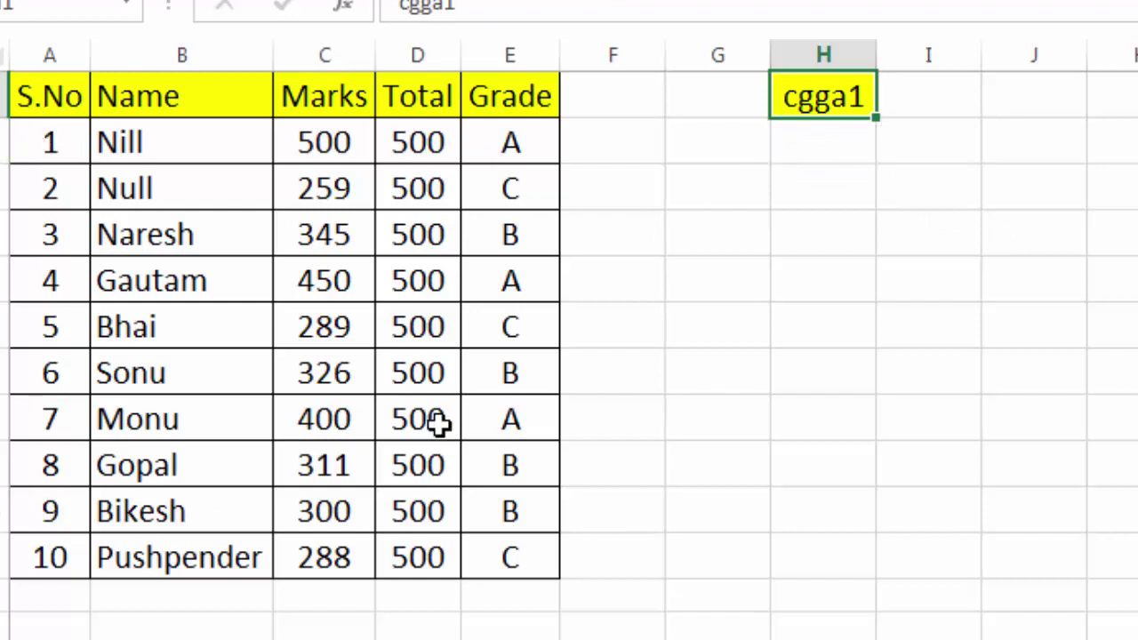
{"action": "mouse_move", "coordinate": [878, 120]}
{"action": "left_mouse_down"}
{"action": "mouse_move", "coordinate": [499, 121]}
{"action": "mouse_move", "coordinate": [916, 119]}
{"action": "left_mouse_up"}
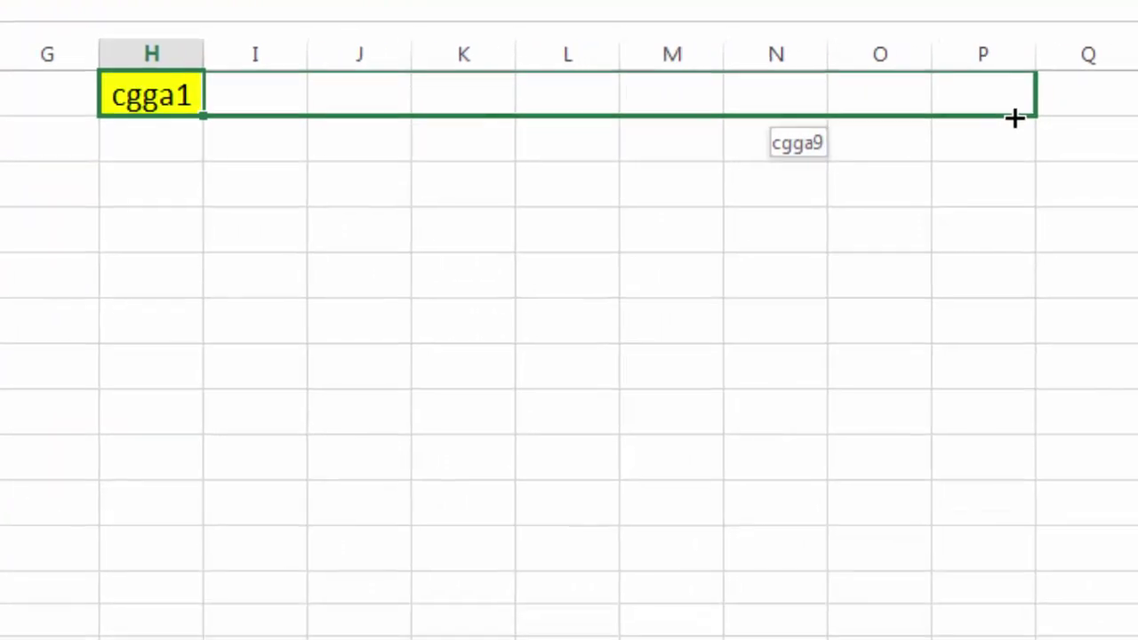
{"action": "left_click_drag", "start_coordinate": [917, 119], "coordinate": [1074, 99]}
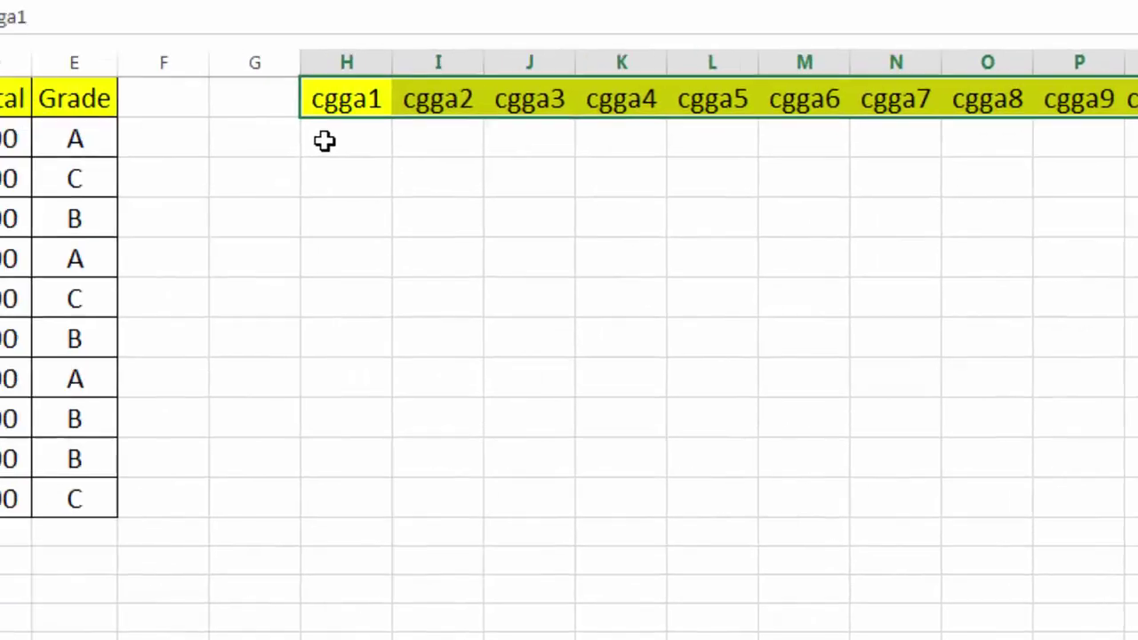
Step: Enter the placeholders cggb1 and cggc1 in H2 and H3
{"action": "left_click", "coordinate": [112, 123]}
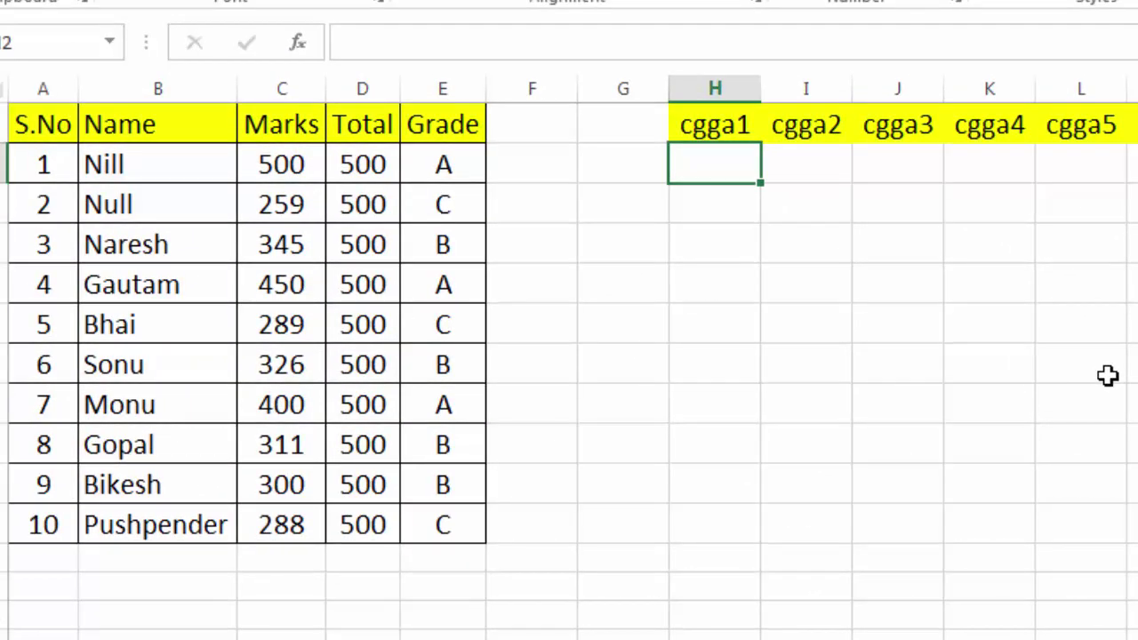
{"action": "type", "text": "cgg"}
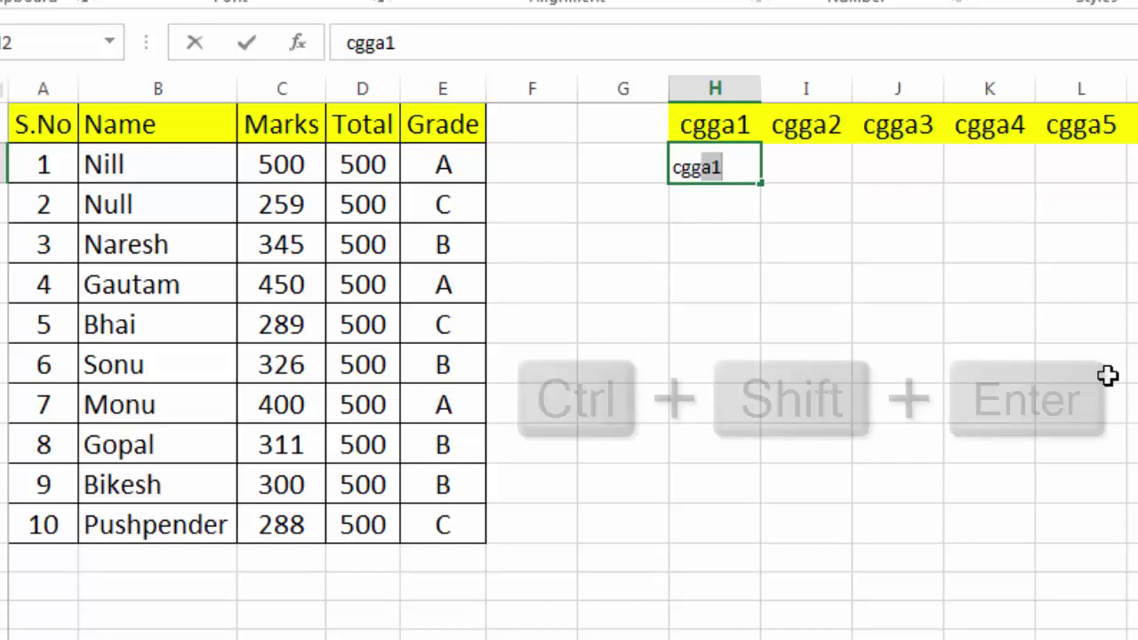
{"action": "type", "text": "b1"}
{"action": "key", "text": "ctrl+shift+Return"}
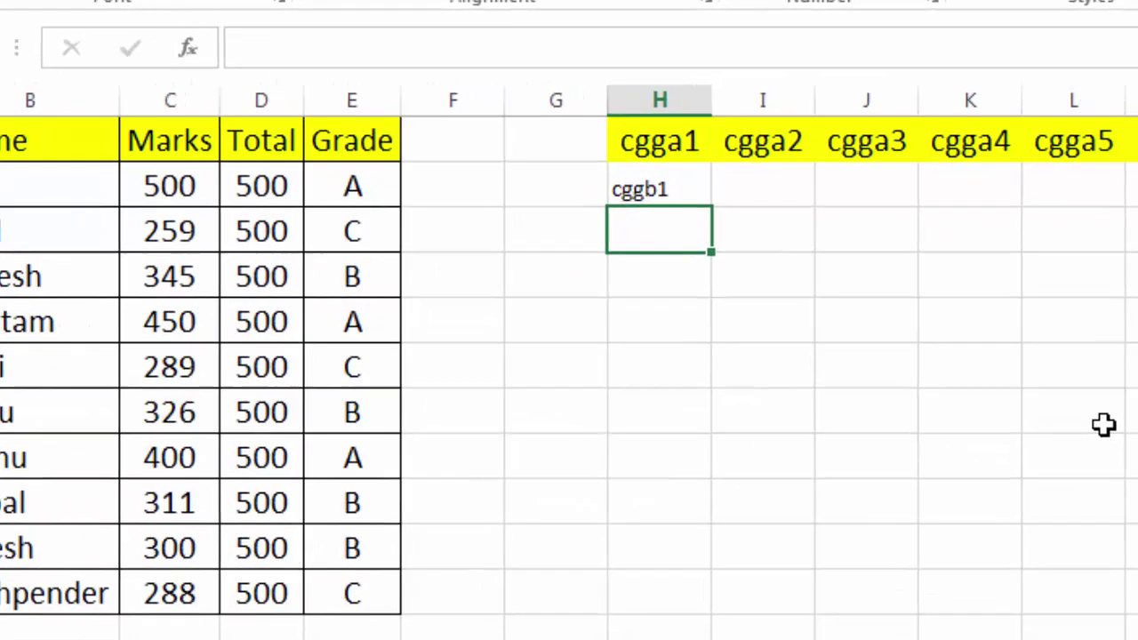
{"action": "type", "text": "cggc"}
{"action": "key", "text": "Return"}
Step: Enter cggd1 and cgge1 in H4:H5, then fill H2:H5 across to column R
{"action": "type", "text": "cggd1"}
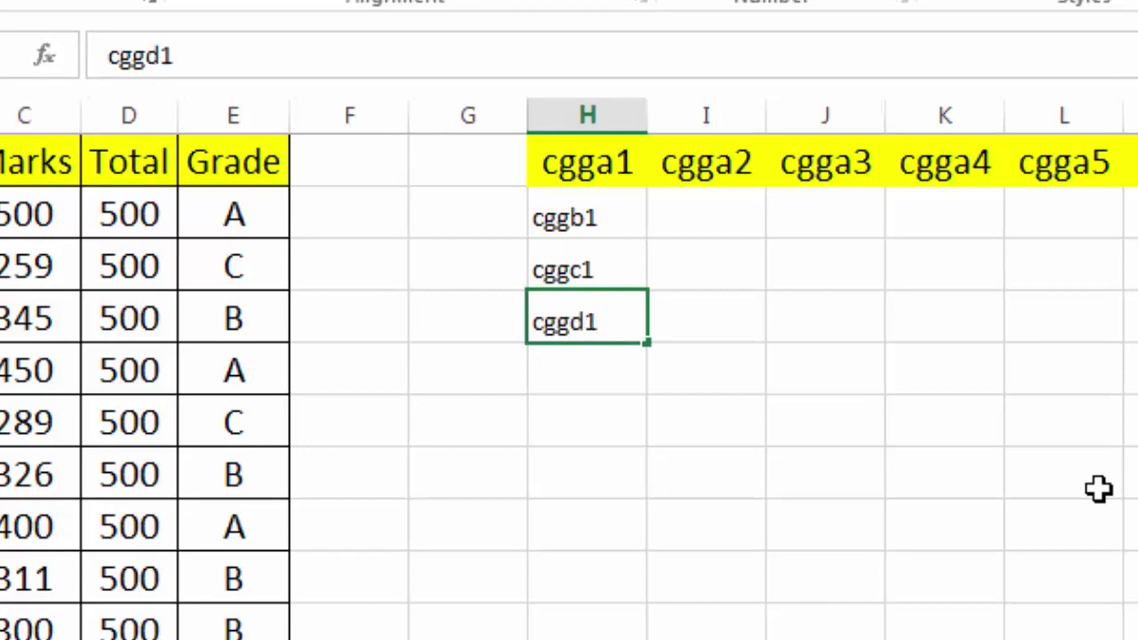
{"action": "key", "text": "Return"}
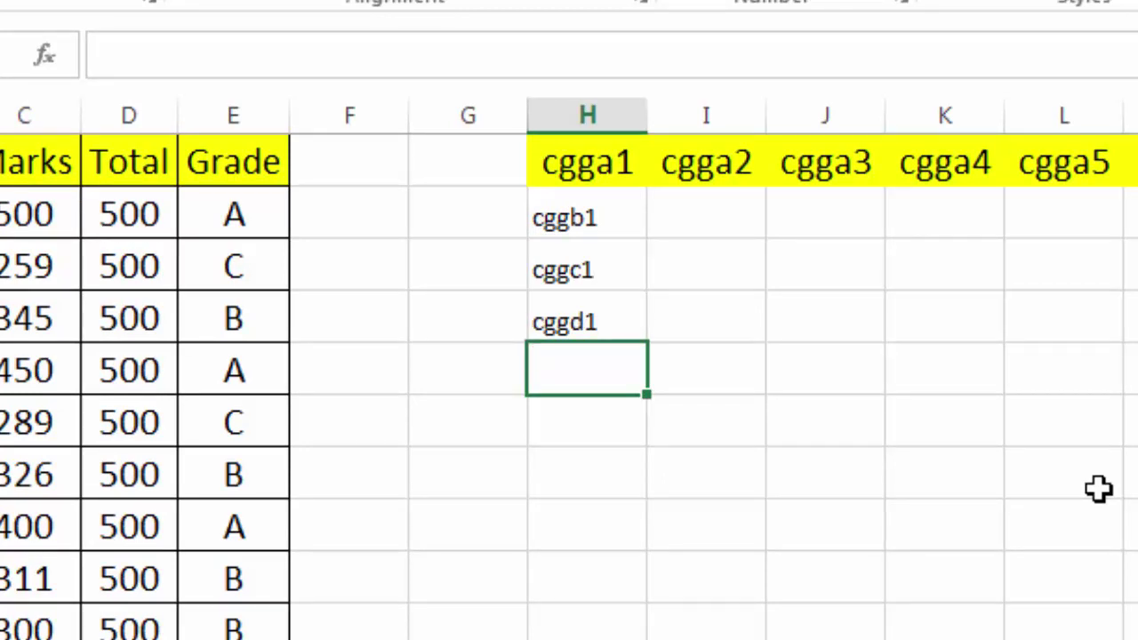
{"action": "type", "text": "cgge1"}
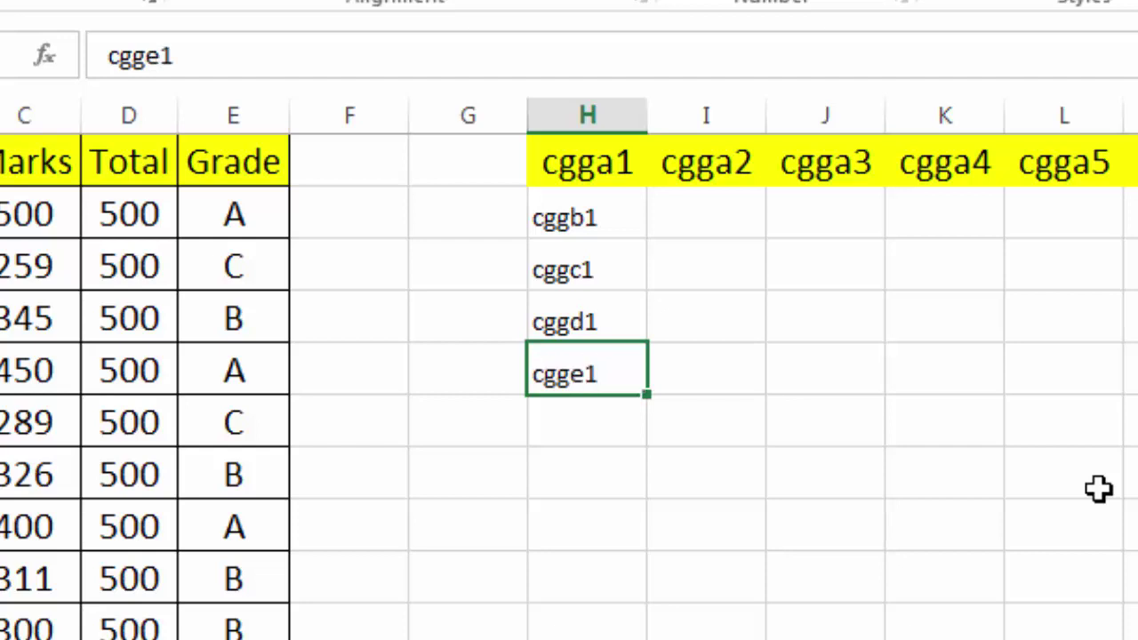
{"action": "key", "text": "Return"}
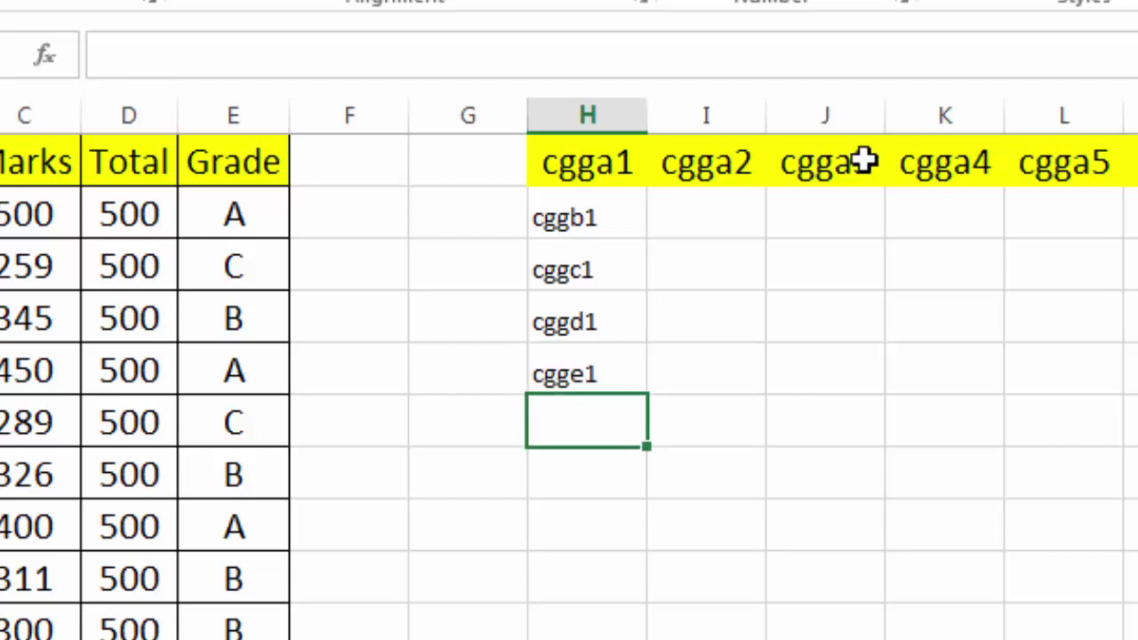
{"action": "left_click_drag", "start_coordinate": [578, 218], "coordinate": [592, 374]}
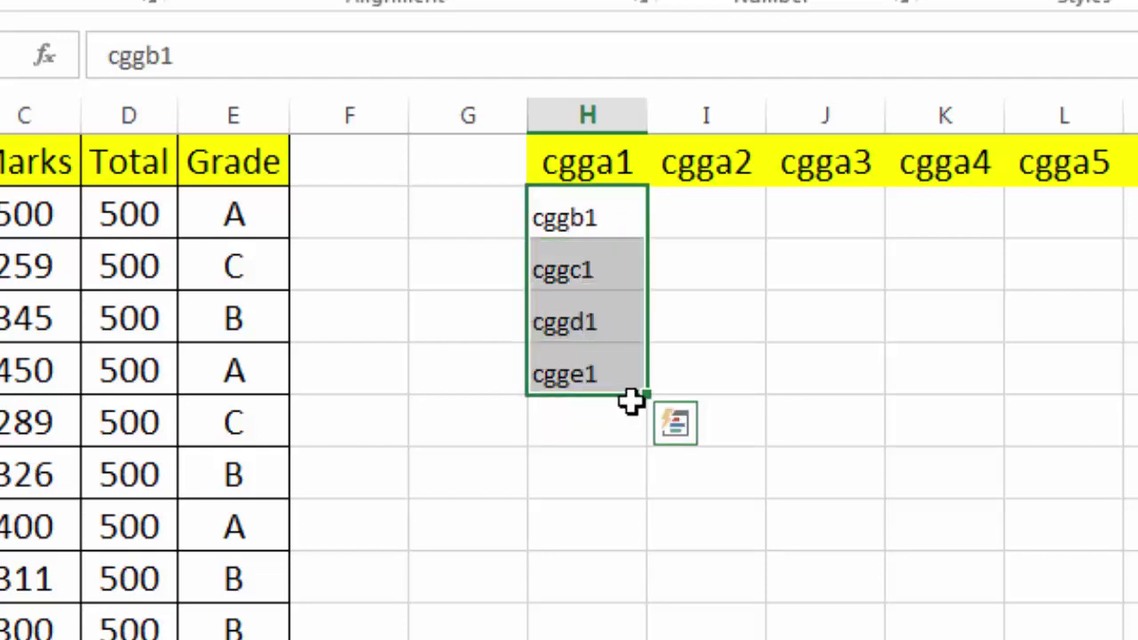
{"action": "mouse_move", "coordinate": [649, 396]}
{"action": "left_mouse_down"}
{"action": "mouse_move", "coordinate": [1008, 334]}
{"action": "mouse_move", "coordinate": [1105, 330]}
{"action": "left_mouse_up"}
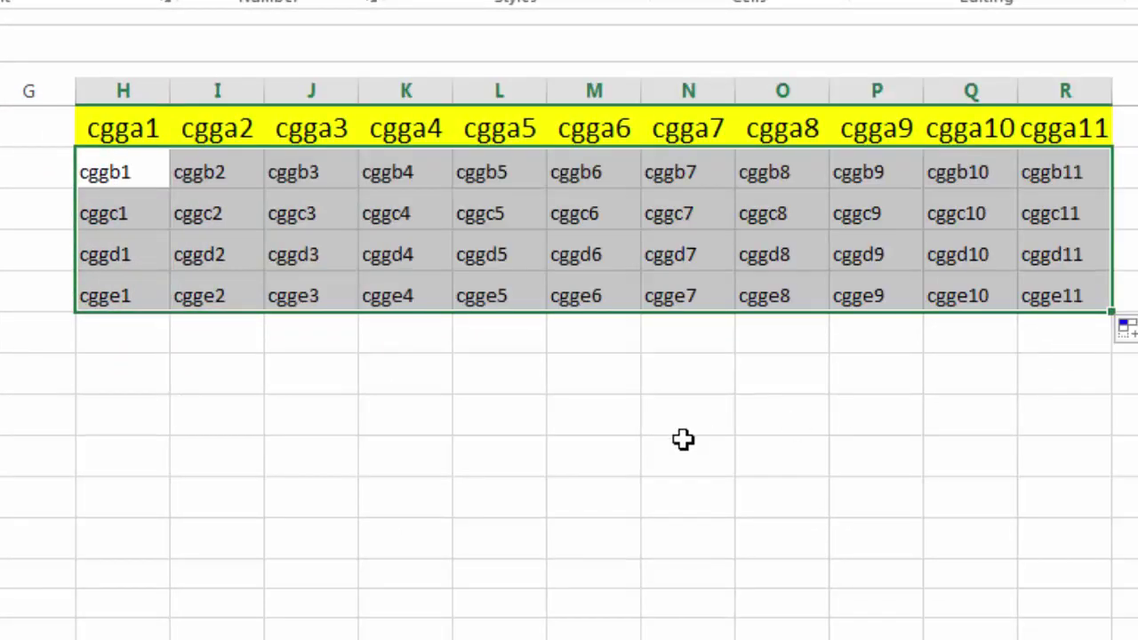
Step: Replace all 'cgg' with '=' in H1:R5, making 55 replacements into live links
{"action": "left_click", "coordinate": [576, 425]}
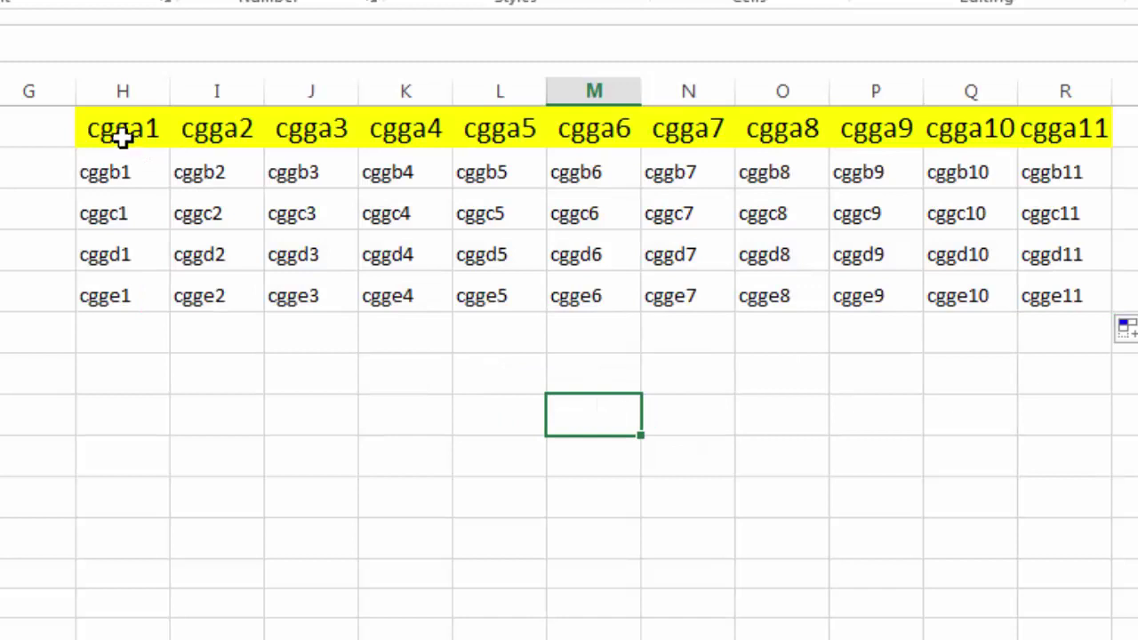
{"action": "left_click_drag", "start_coordinate": [123, 133], "coordinate": [1091, 296]}
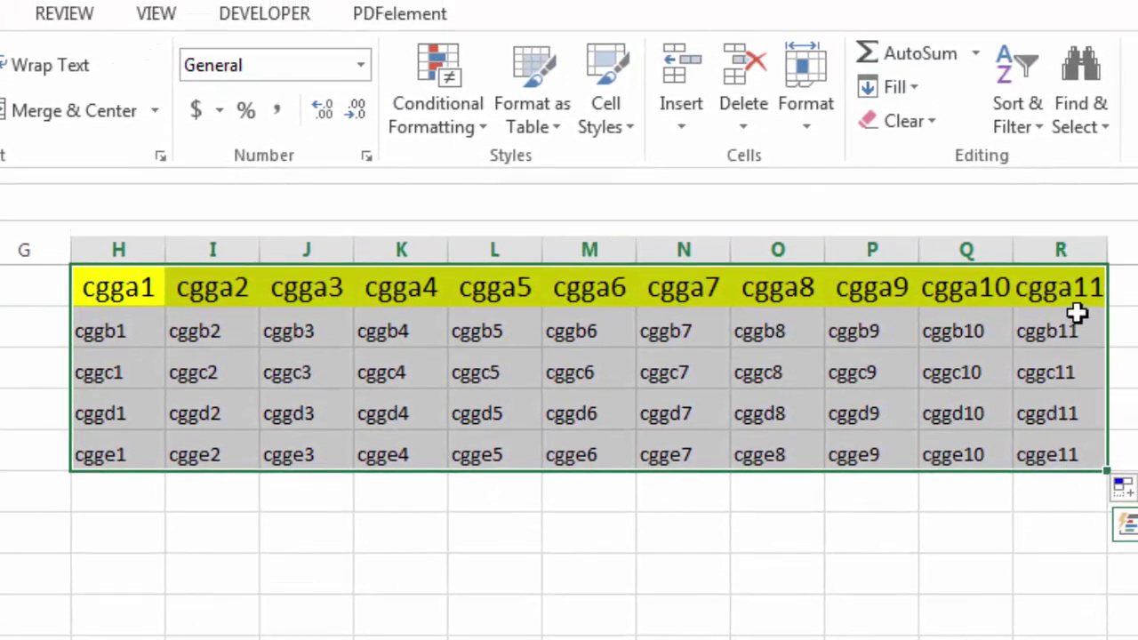
{"action": "left_click", "coordinate": [1106, 134]}
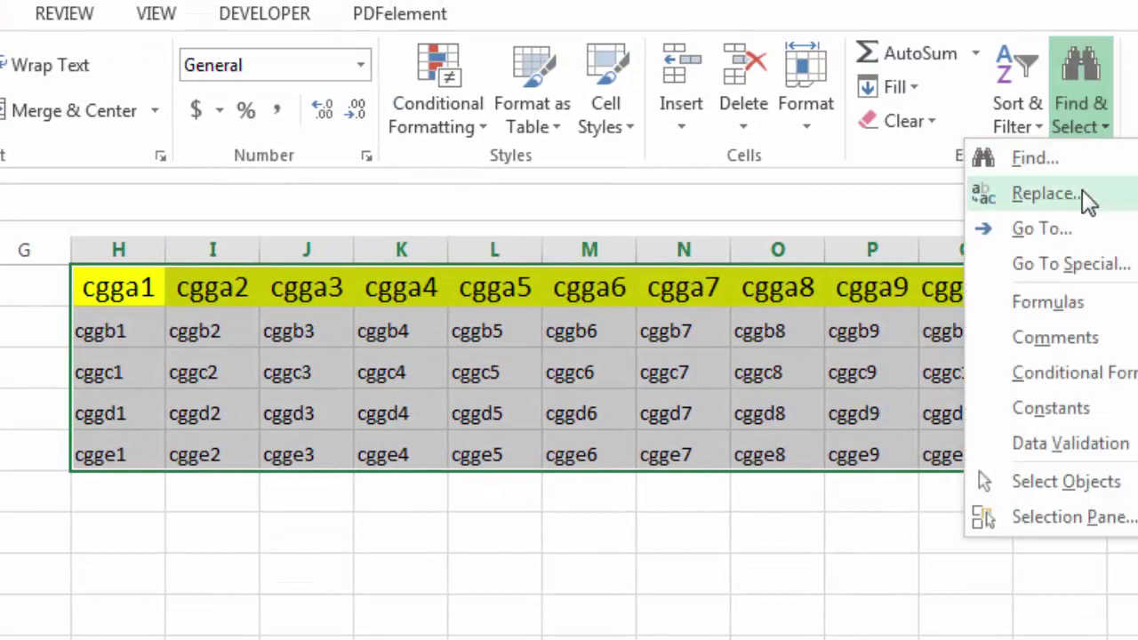
{"action": "left_click", "coordinate": [1047, 194]}
{"action": "type", "text": "="}
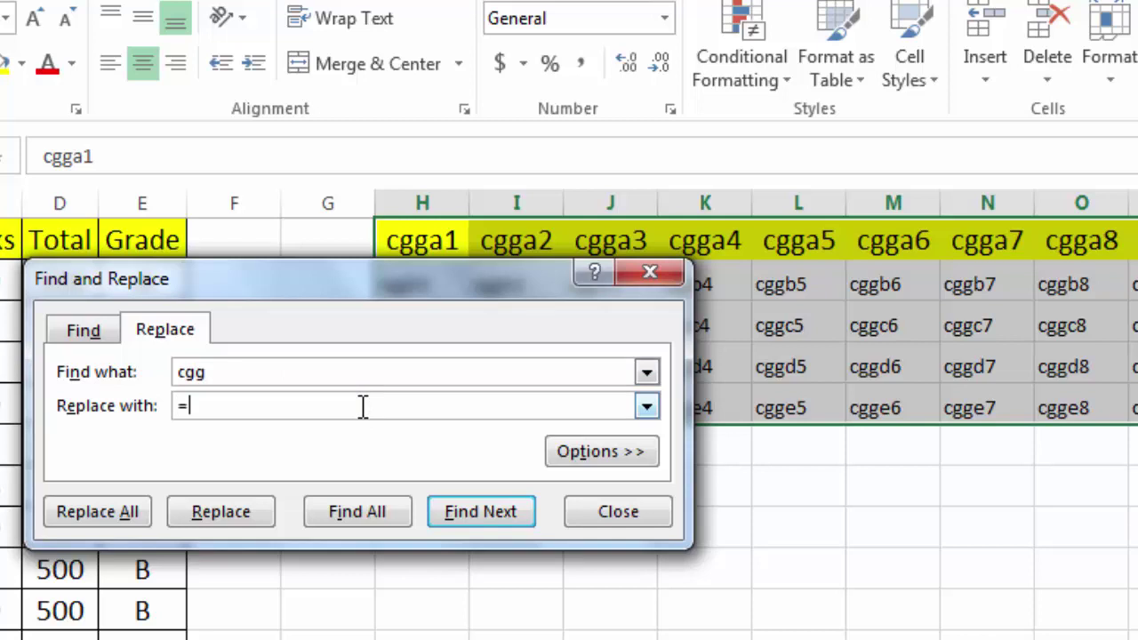
{"action": "left_click", "coordinate": [141, 511]}
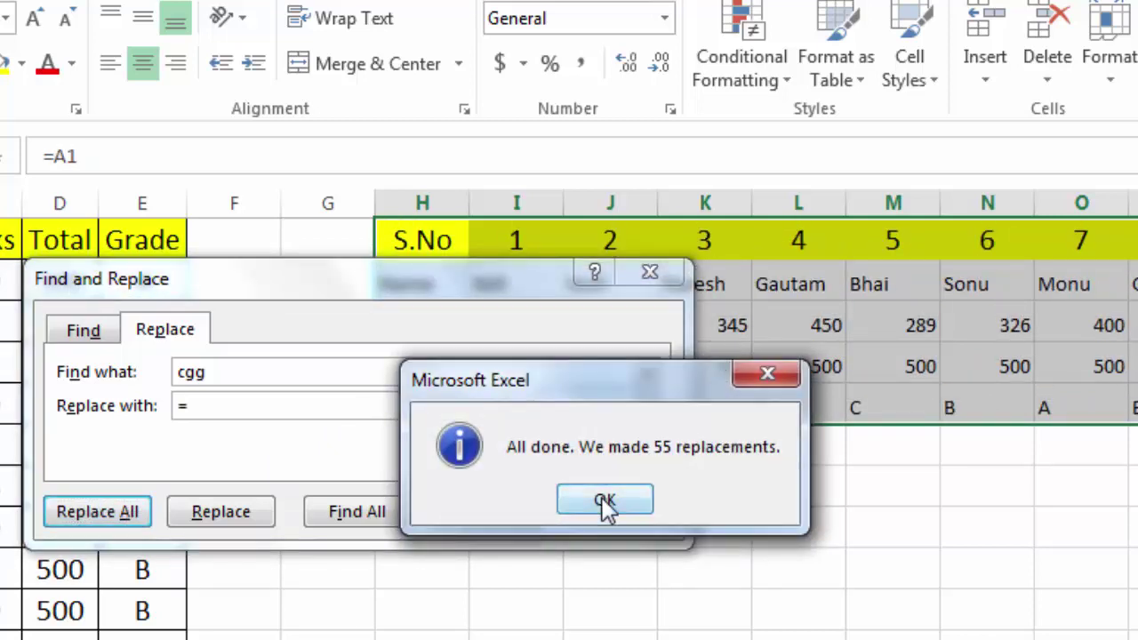
{"action": "left_click", "coordinate": [604, 499]}
{"action": "left_click", "coordinate": [614, 512]}
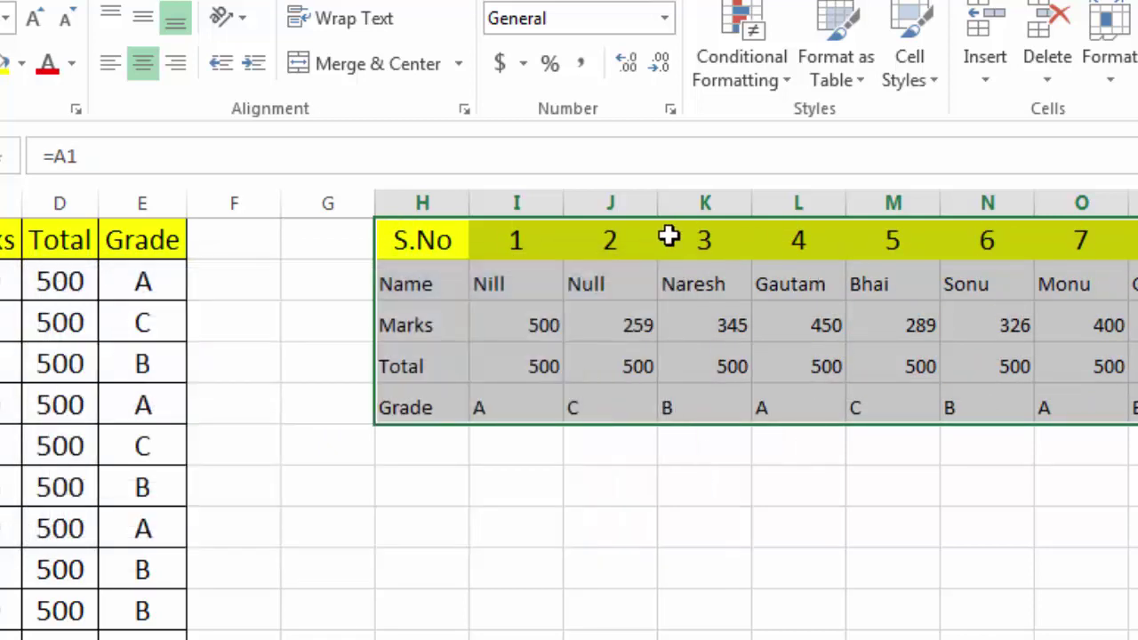